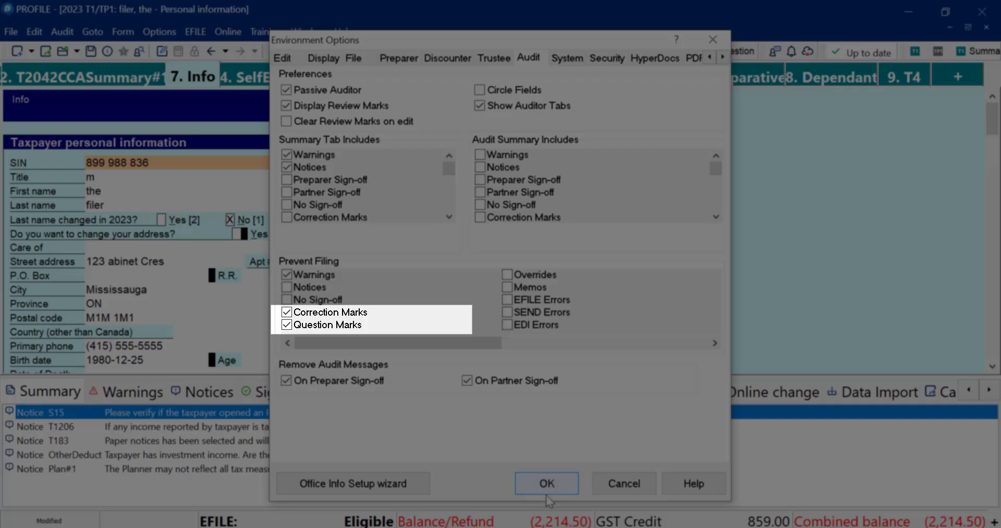
Accept the audit environment options and mark the S15 notice as a preparer sign-off.
{"action": "left_click", "coordinate": [545, 492]}
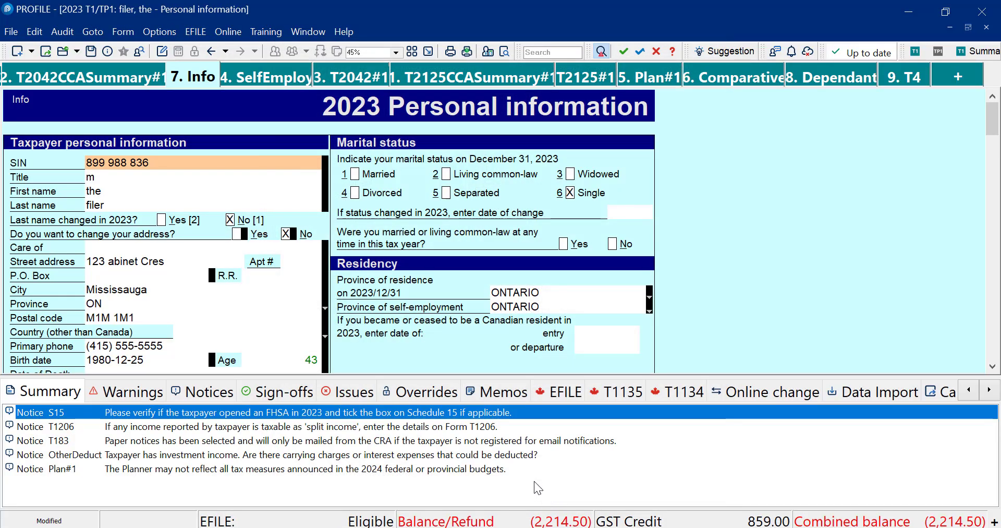
{"action": "right_click", "coordinate": [330, 415]}
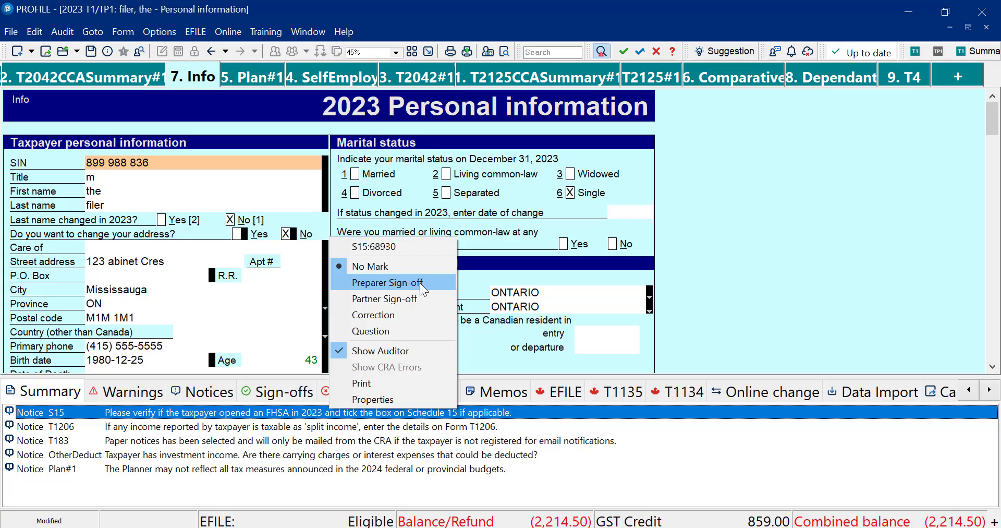
{"action": "left_click", "coordinate": [420, 283]}
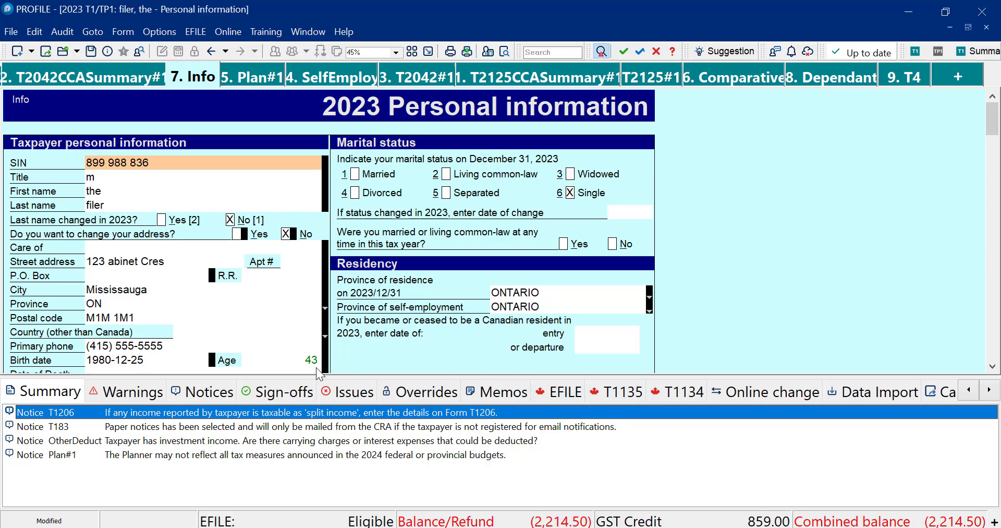
Open S15 at line 68930 from its preparer sign-off entry in the sign-offs list.
{"action": "left_click", "coordinate": [280, 397]}
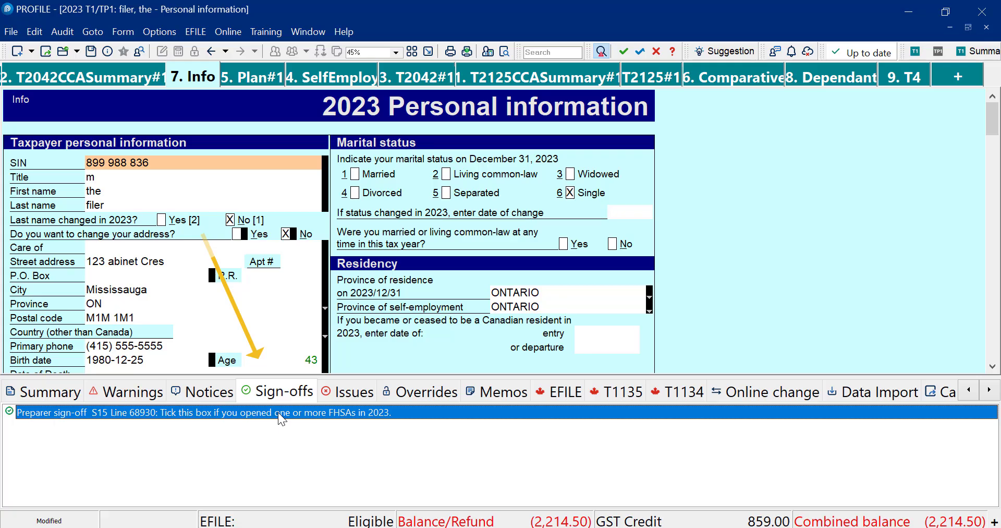
{"action": "double_click", "coordinate": [278, 412]}
{"action": "left_click_drag", "start_coordinate": [992, 154], "coordinate": [992, 196]}
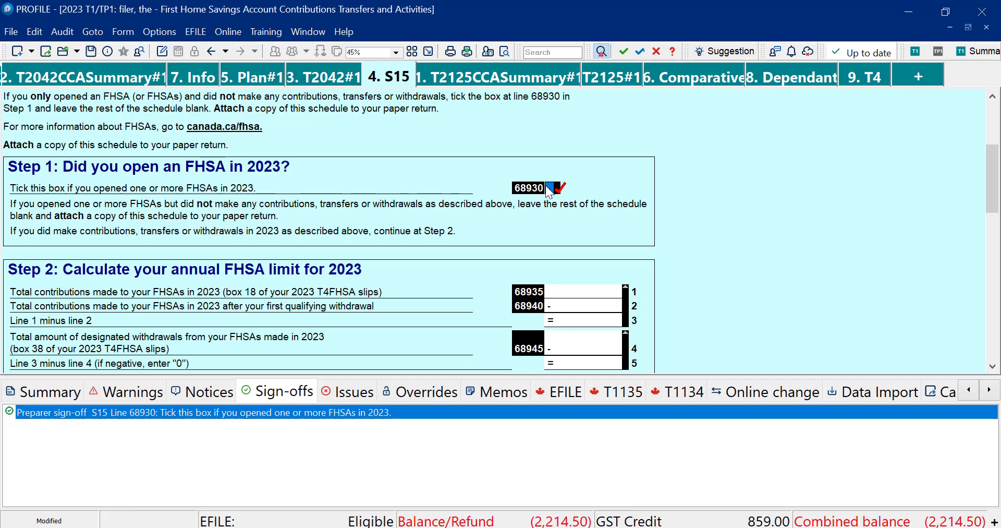
Clear the preparer sign-off mark from S15 line 68930 and select the S15 notice in the audit summary.
{"action": "right_click", "coordinate": [553, 186]}
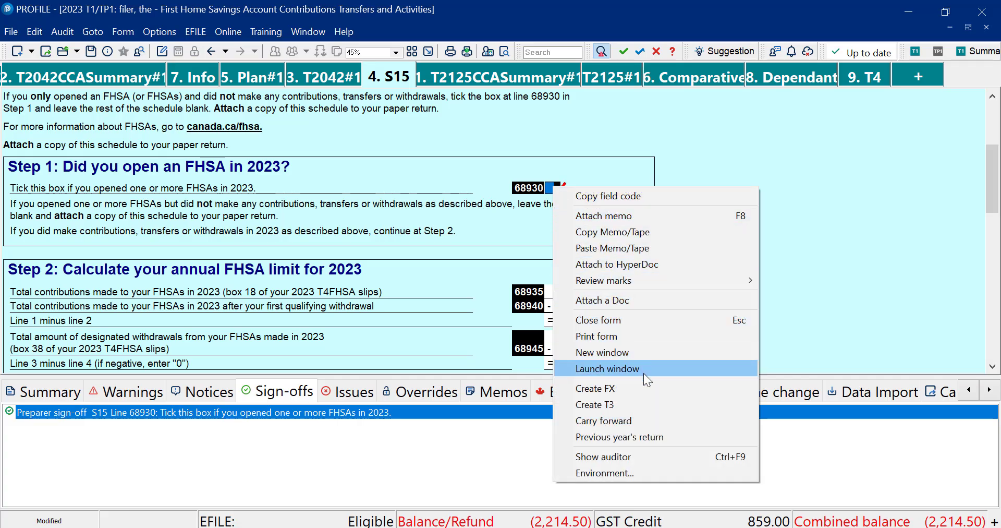
{"action": "mouse_move", "coordinate": [633, 286]}
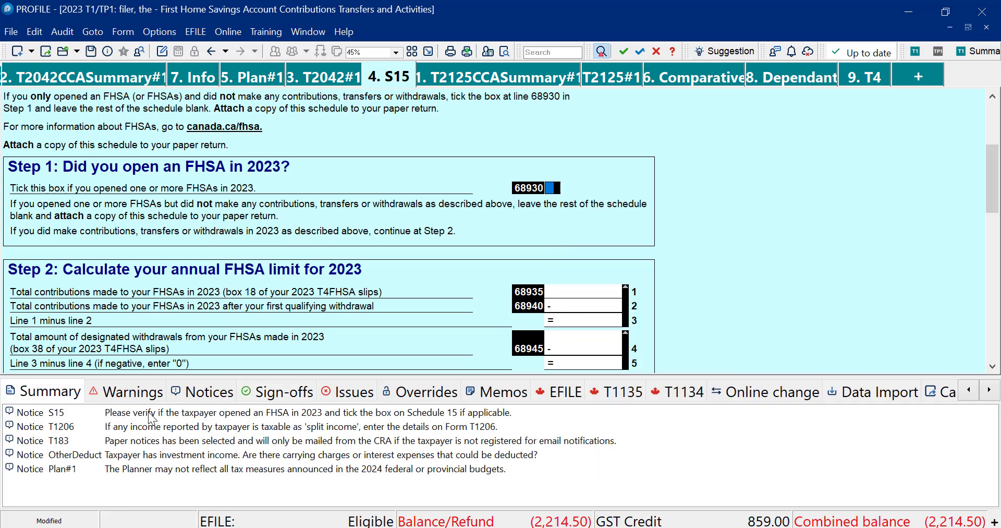
{"action": "left_click", "coordinate": [149, 412]}
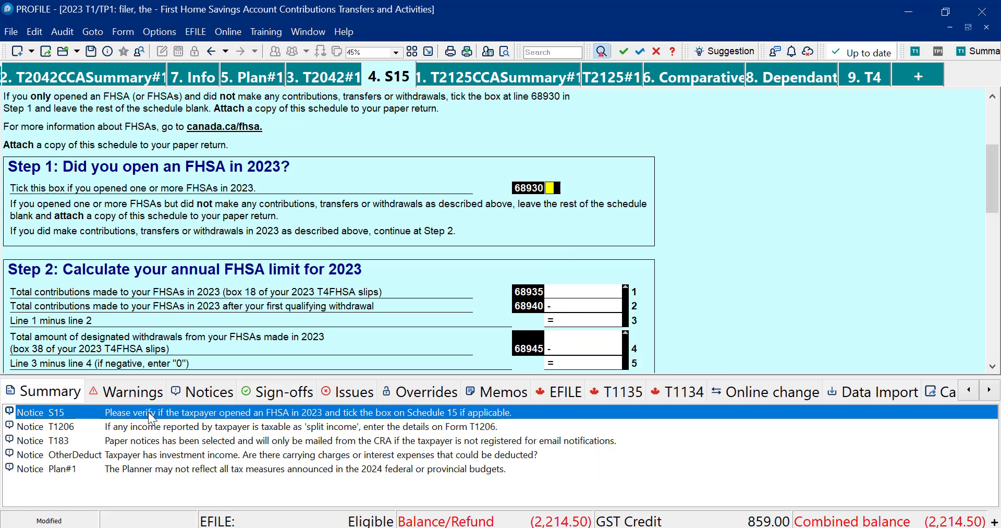
{"action": "right_click", "coordinate": [555, 189]}
{"action": "left_click", "coordinate": [234, 503]}
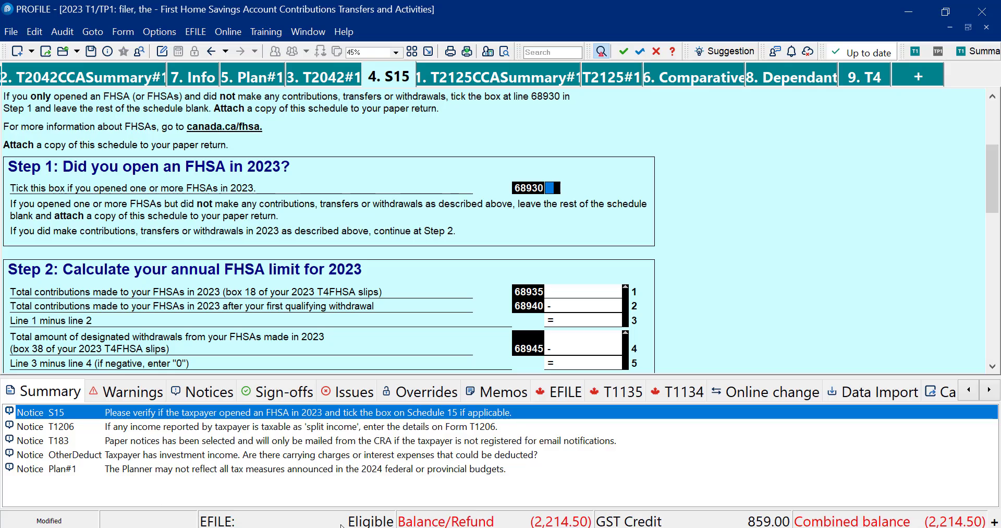
Set the Question review mark on S15 line 68930 and remove it again.
{"action": "right_click", "coordinate": [552, 188]}
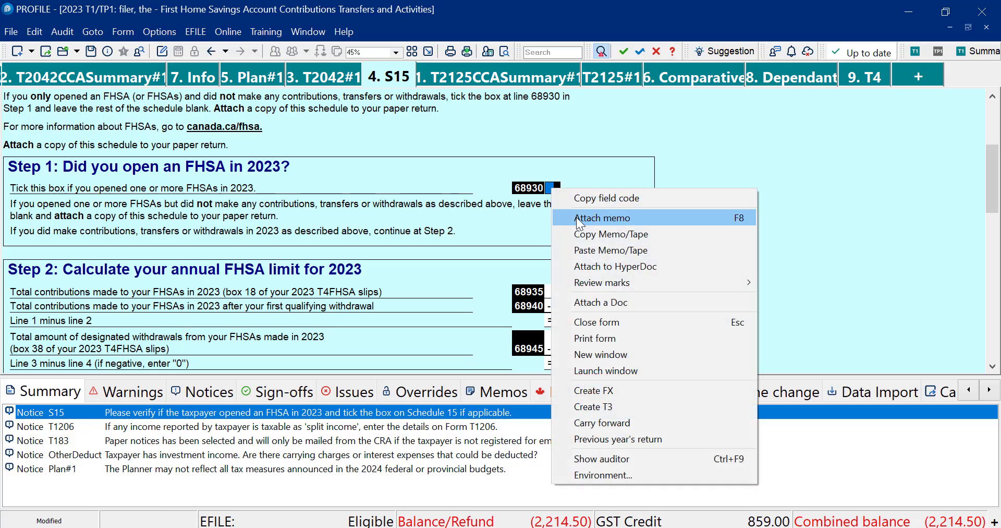
{"action": "mouse_move", "coordinate": [619, 287]}
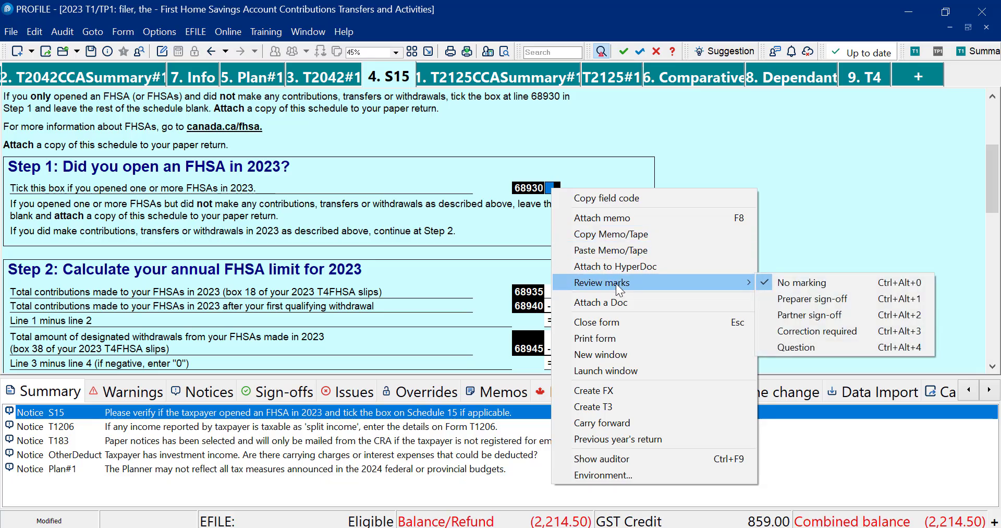
{"action": "left_click", "coordinate": [797, 347]}
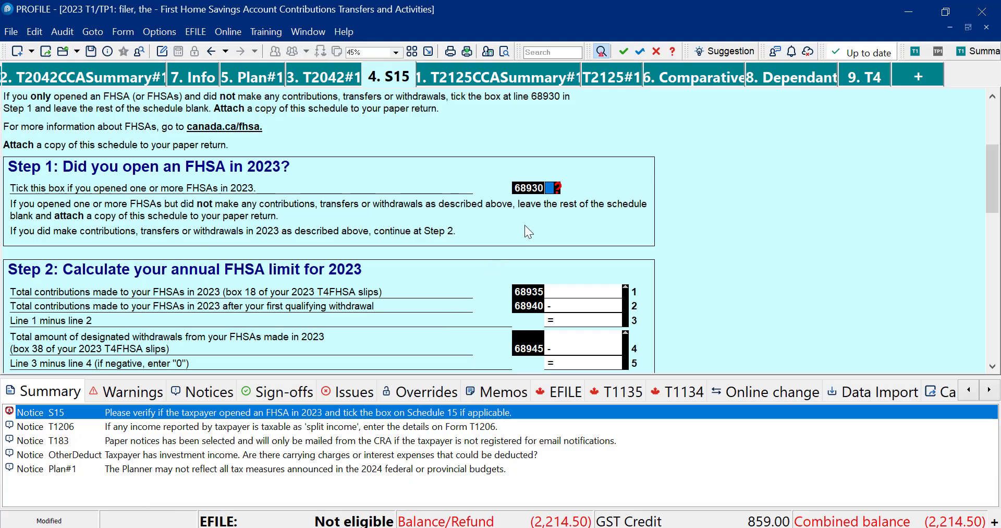
{"action": "right_click", "coordinate": [552, 186]}
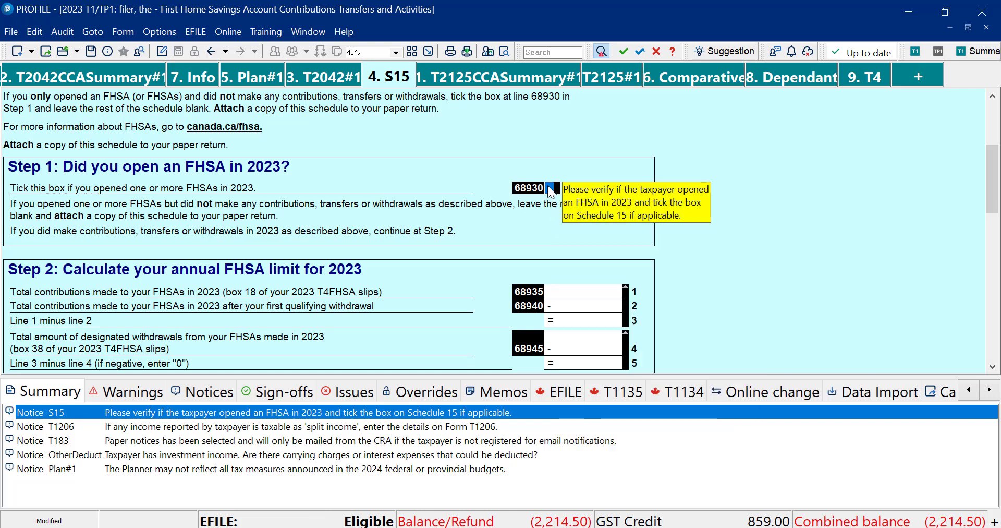
Attach the memo "need to ask client" to S15 line 68930 with the Question review mark.
{"action": "right_click", "coordinate": [548, 186]}
{"action": "left_click", "coordinate": [614, 214]}
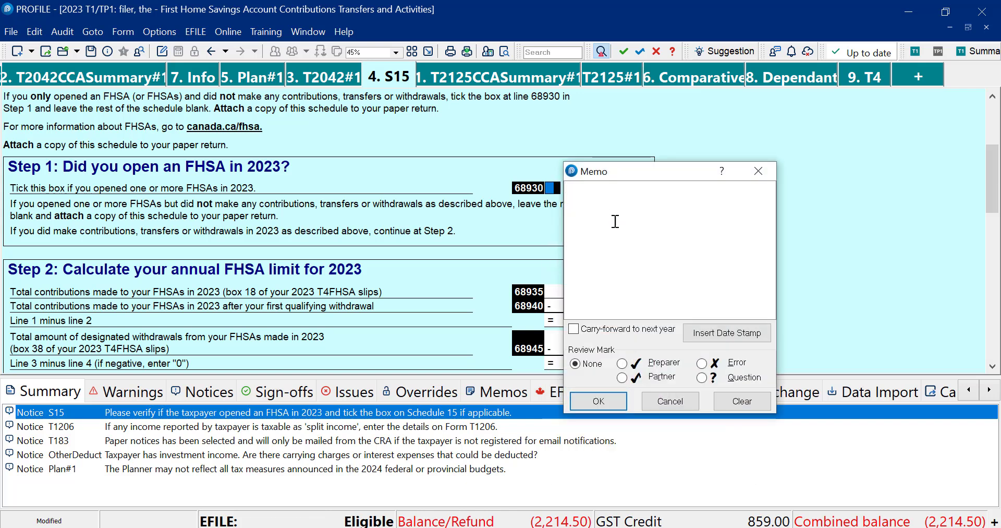
{"action": "type", "text": "need to ask client"}
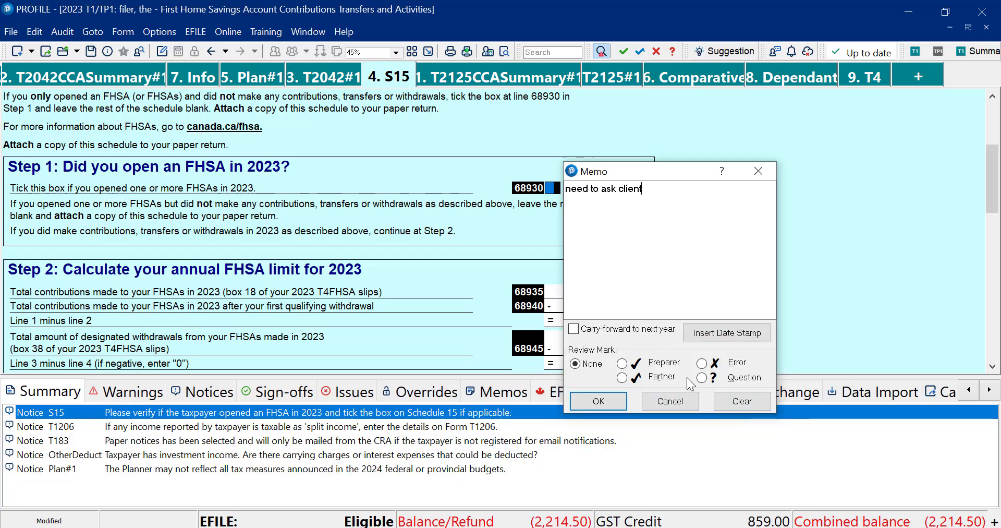
{"action": "left_click", "coordinate": [702, 377]}
{"action": "left_click", "coordinate": [600, 400]}
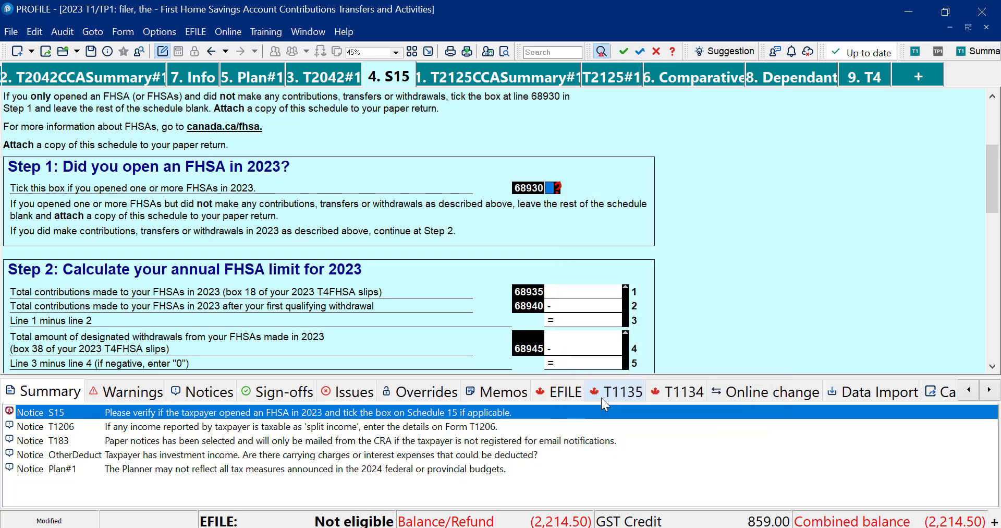
Change the review mark on the S15 line 68930 memo to Preparer.
{"action": "right_click", "coordinate": [550, 188]}
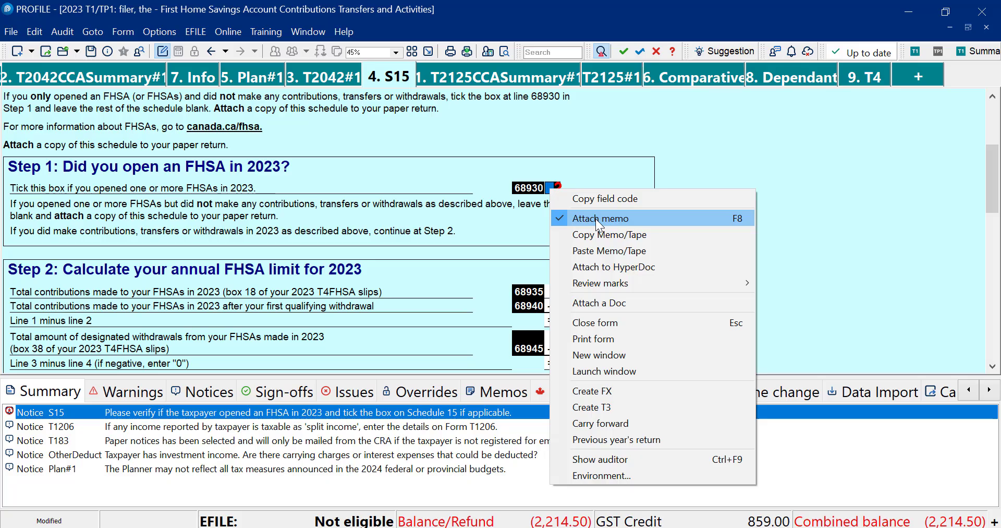
{"action": "left_click", "coordinate": [595, 218]}
{"action": "left_click", "coordinate": [576, 363]}
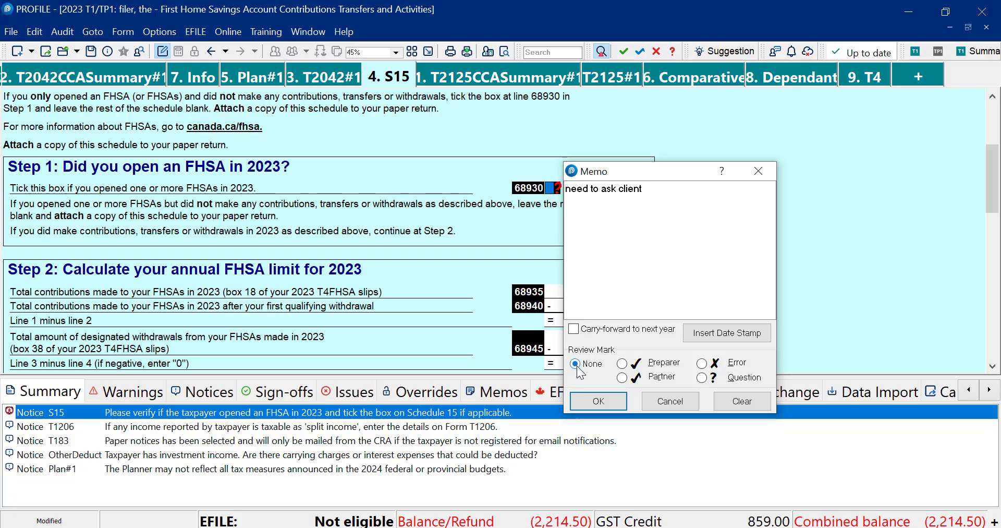
{"action": "left_click", "coordinate": [621, 363]}
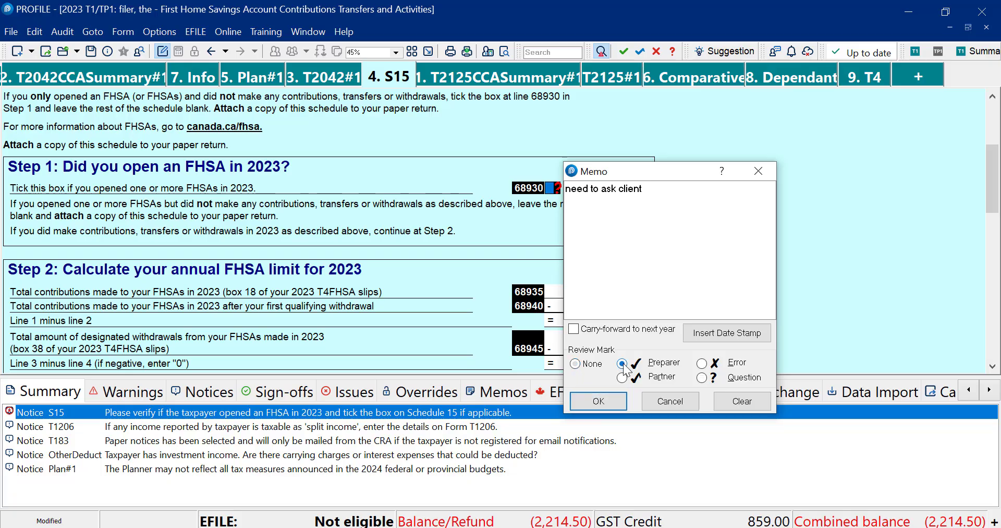
{"action": "left_click", "coordinate": [609, 402]}
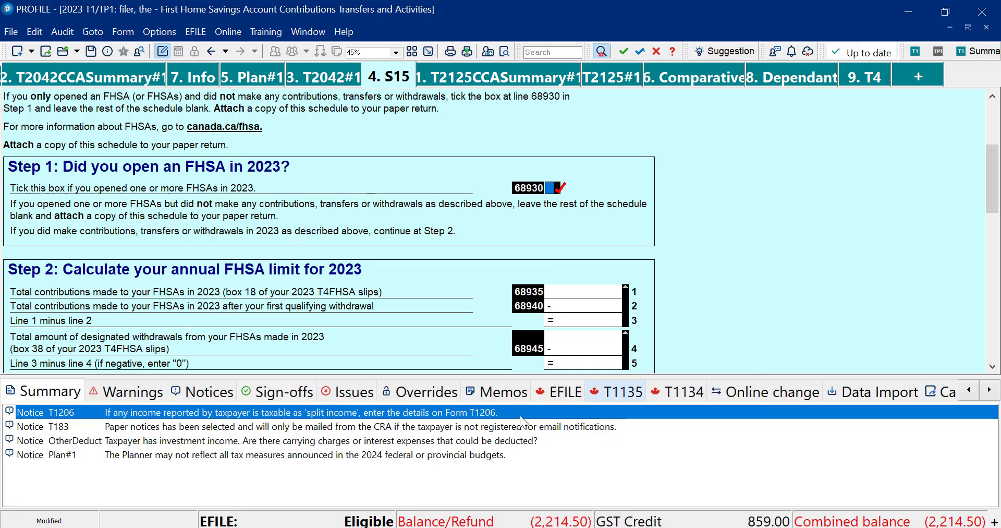
Check the sign-offs list and open form T1206 from its split income notice in the summary.
{"action": "left_click", "coordinate": [282, 392]}
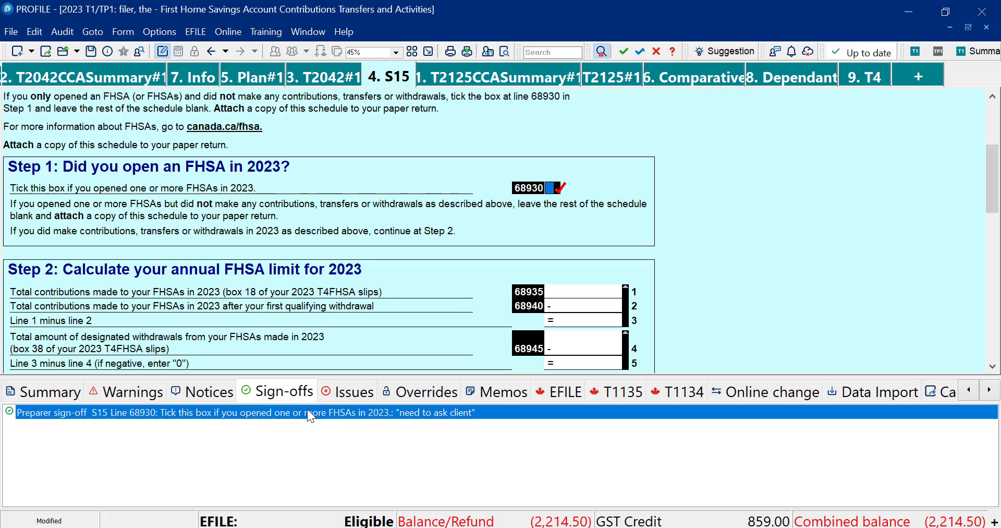
{"action": "left_click", "coordinate": [62, 392]}
{"action": "double_click", "coordinate": [138, 412]}
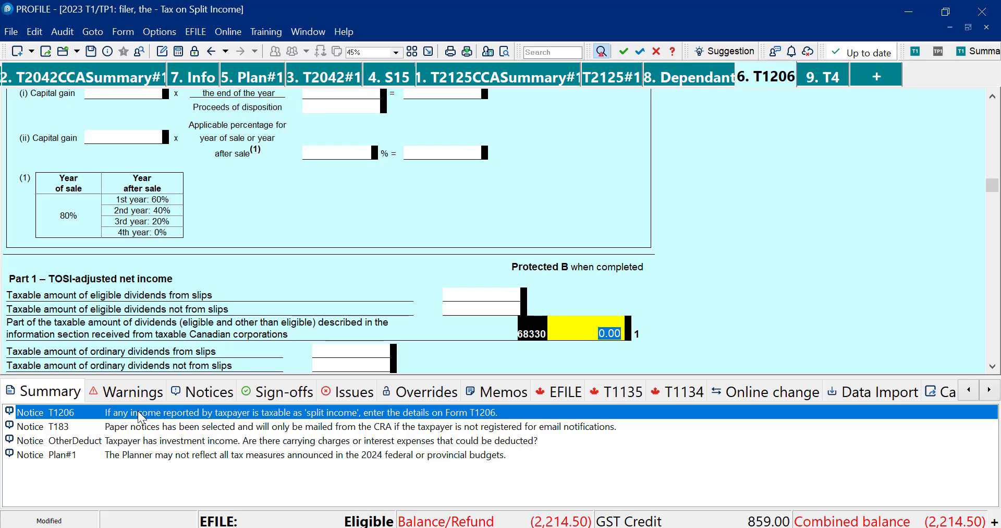
Show the review mark choices for the T1206 notice and for its line 68330 field.
{"action": "right_click", "coordinate": [137, 412]}
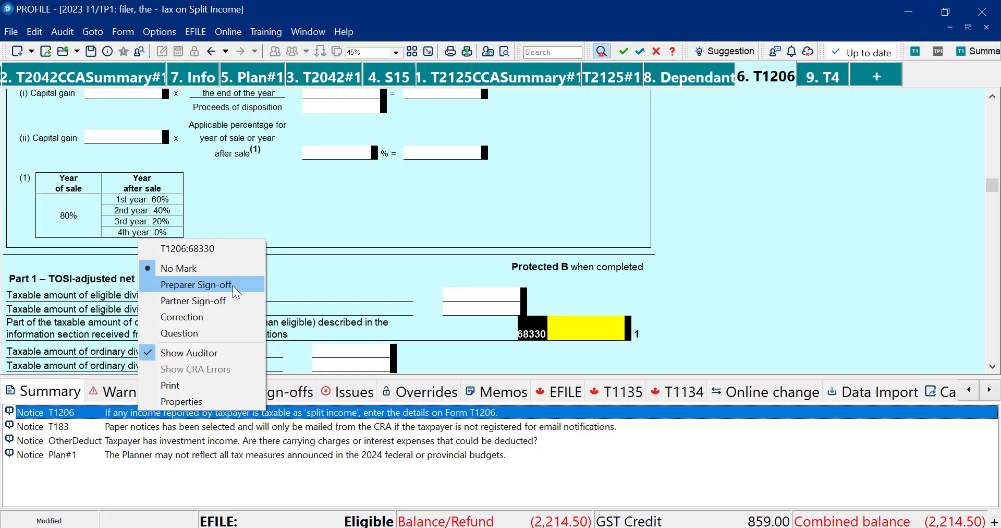
{"action": "left_click", "coordinate": [441, 420]}
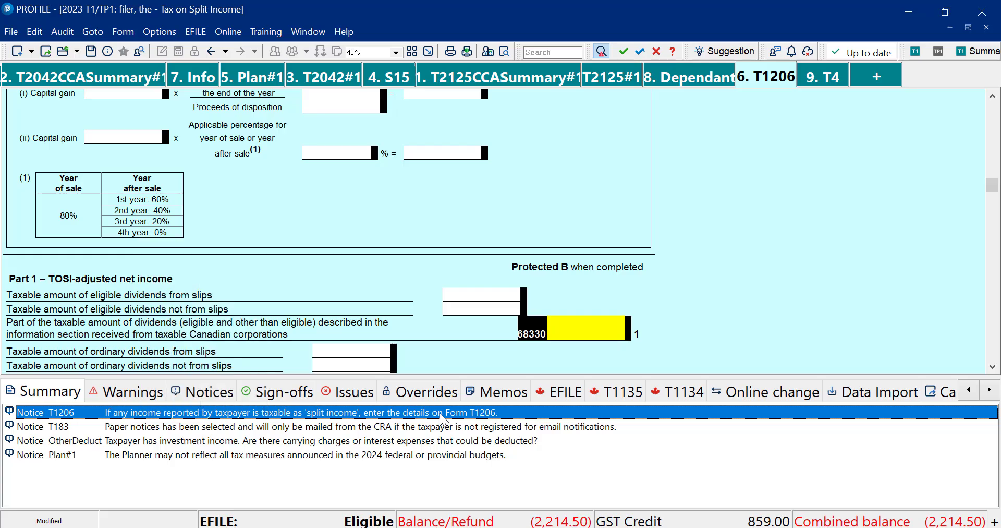
{"action": "mouse_move", "coordinate": [589, 328]}
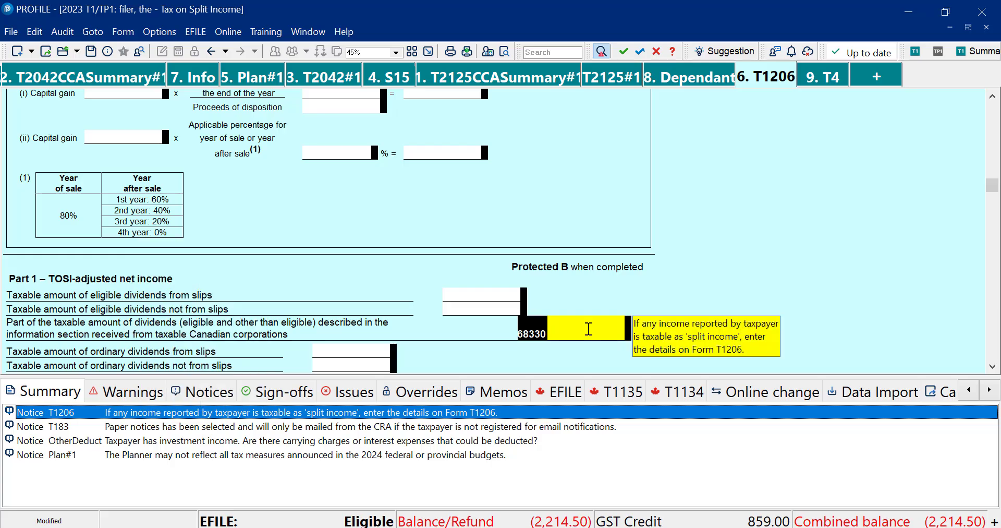
{"action": "right_click", "coordinate": [588, 328]}
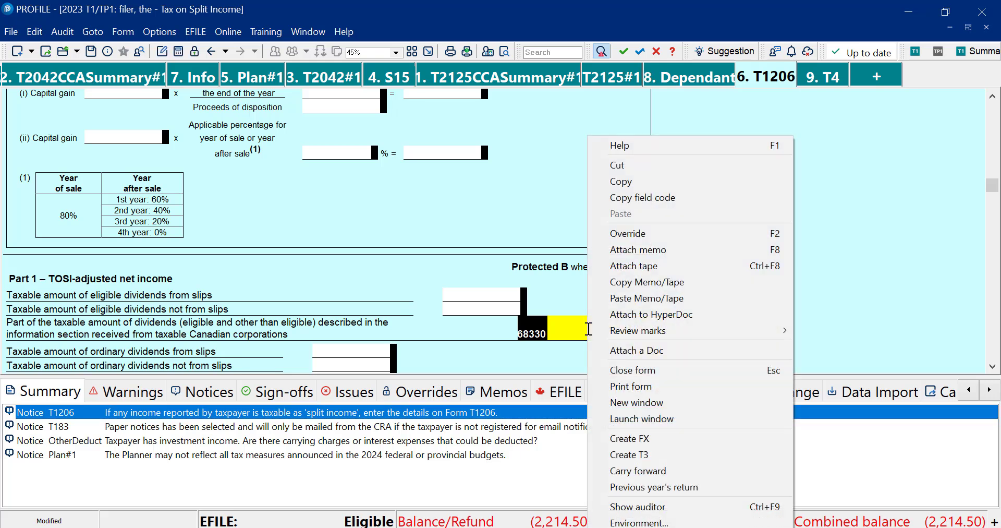
{"action": "mouse_move", "coordinate": [785, 330]}
{"action": "left_click", "coordinate": [843, 350]}
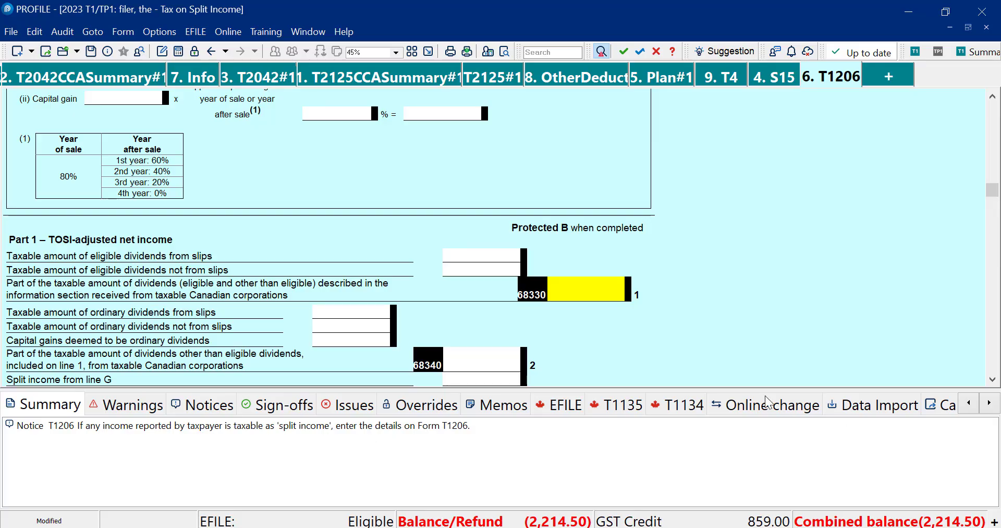
Enter 10 as the taxable amount of eligible dividends from slips in Part 1 of T1206.
{"action": "left_click", "coordinate": [467, 250]}
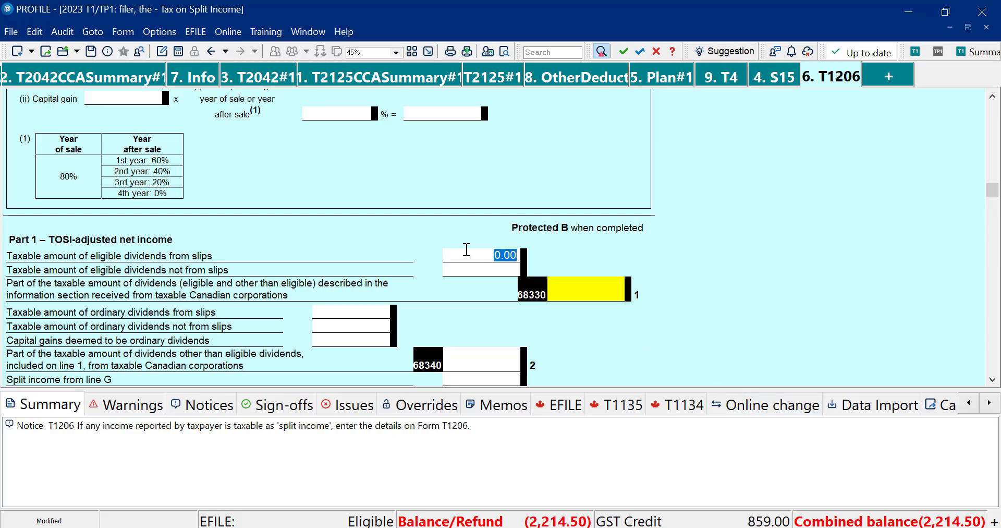
{"action": "type", "text": "10"}
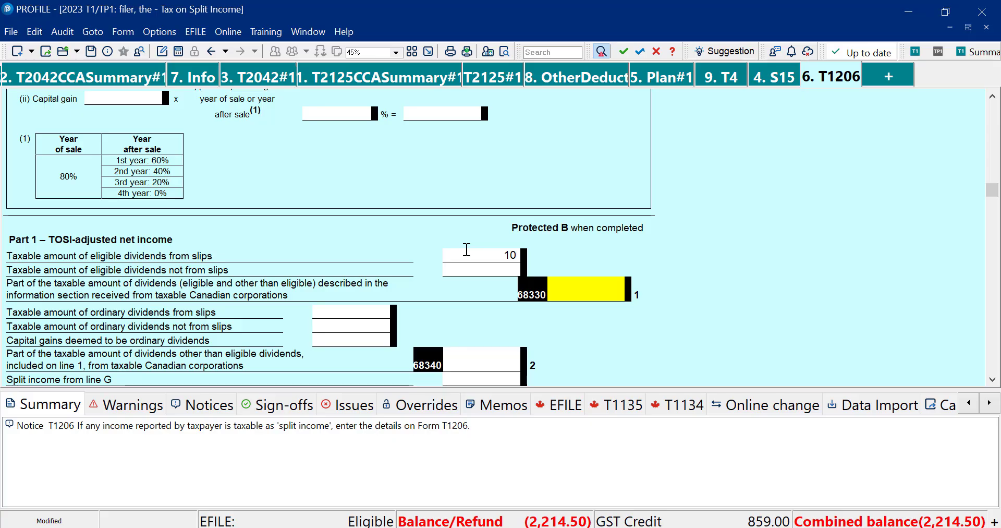
{"action": "key", "text": "Tab"}
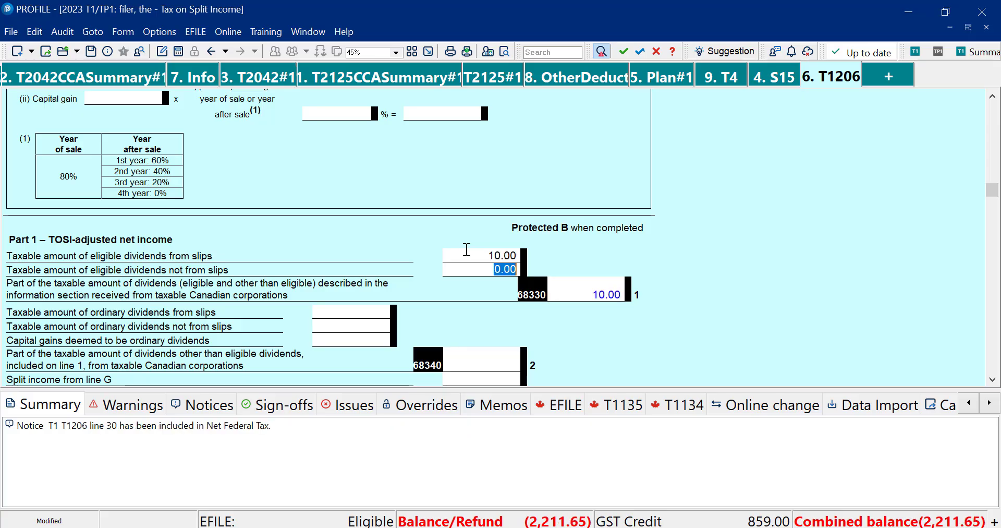
{"action": "left_click", "coordinate": [257, 427]}
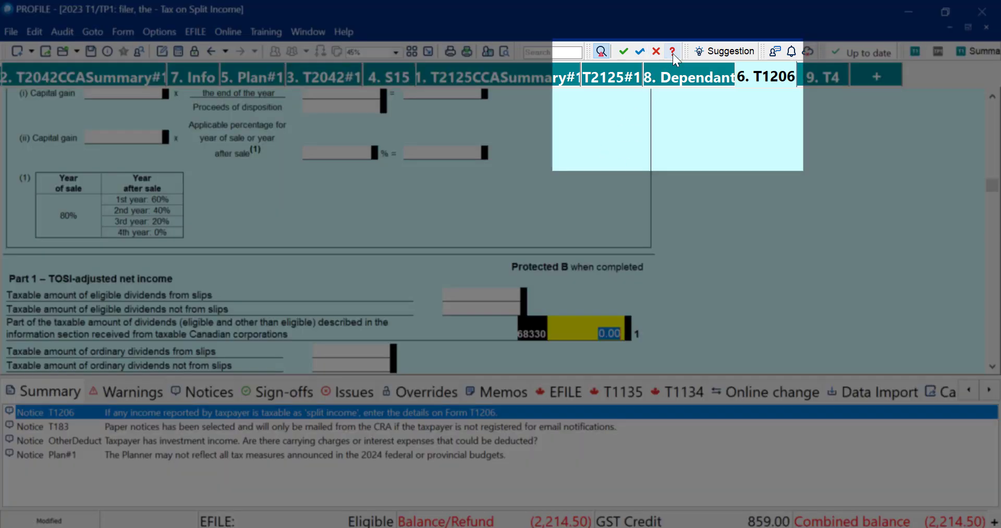
Place question review marks on T1206 line 68330 and on the result fields of capital gain rows (i) and (ii).
{"action": "left_click", "coordinate": [674, 52]}
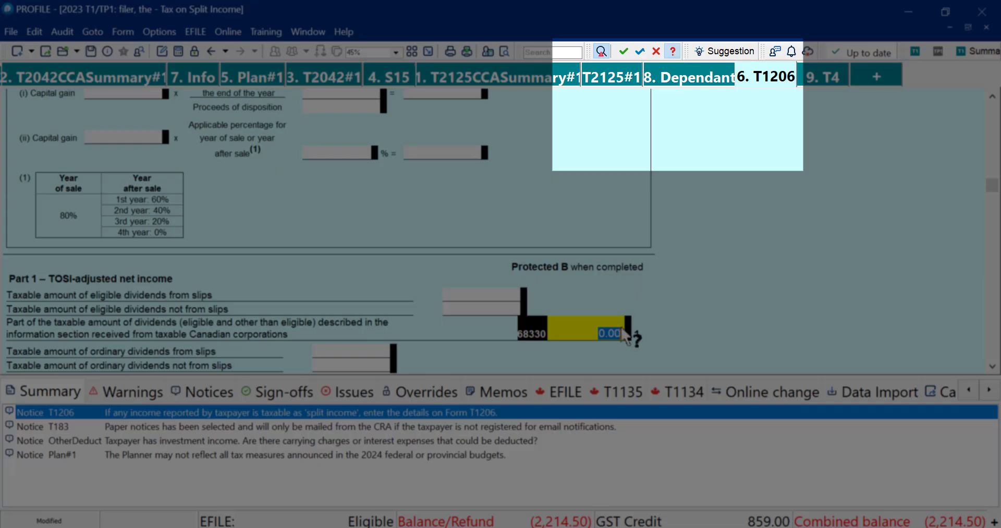
{"action": "mouse_move", "coordinate": [628, 335]}
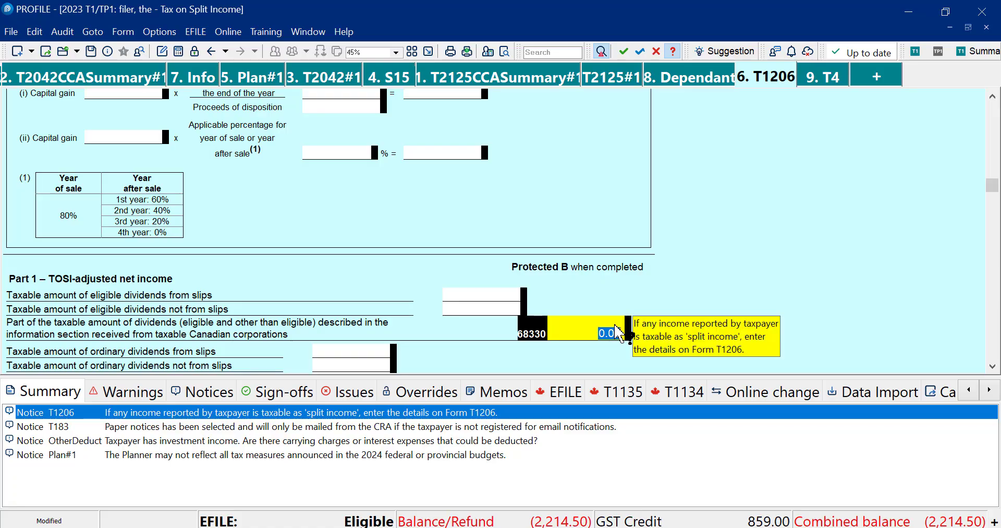
{"action": "left_click", "coordinate": [617, 332]}
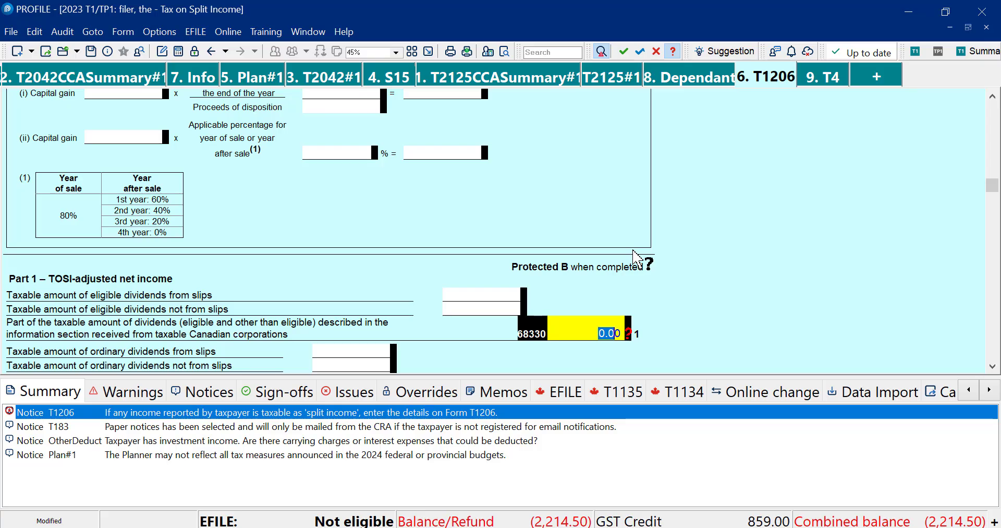
{"action": "left_click", "coordinate": [459, 152]}
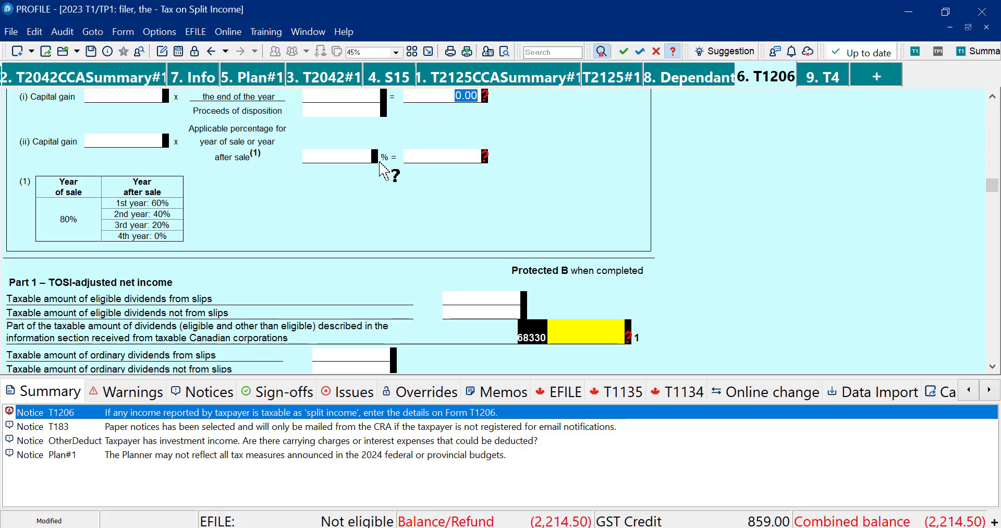
Place a question review mark on the applicable percentage field of capital gain row (ii).
{"action": "left_click", "coordinate": [364, 155]}
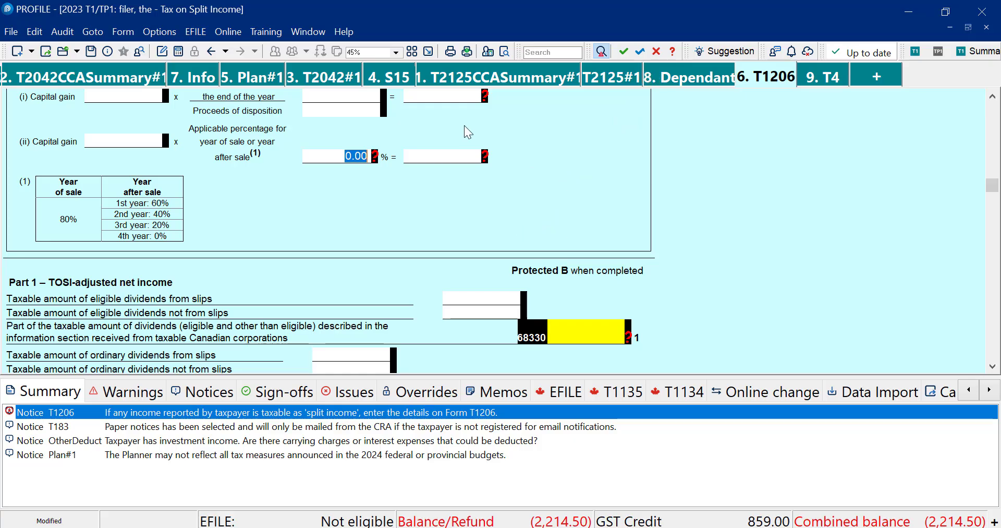
Remove the question review marks from the fields of capital gain rows (i) and (ii) and from line 68330 on T1206.
{"action": "left_click", "coordinate": [993, 96]}
{"action": "left_click", "coordinate": [993, 97]}
{"action": "left_click", "coordinate": [993, 96]}
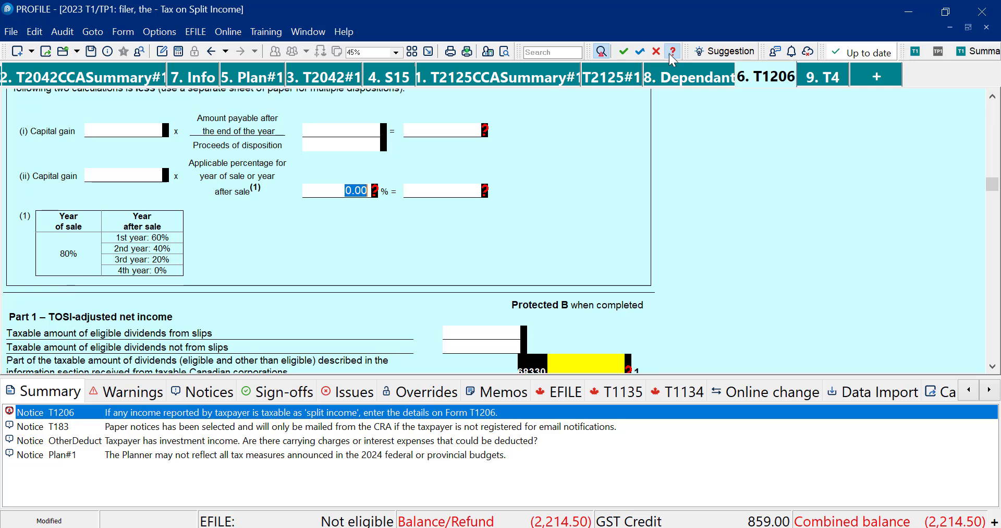
{"action": "left_click", "coordinate": [673, 51]}
{"action": "left_click", "coordinate": [483, 132]}
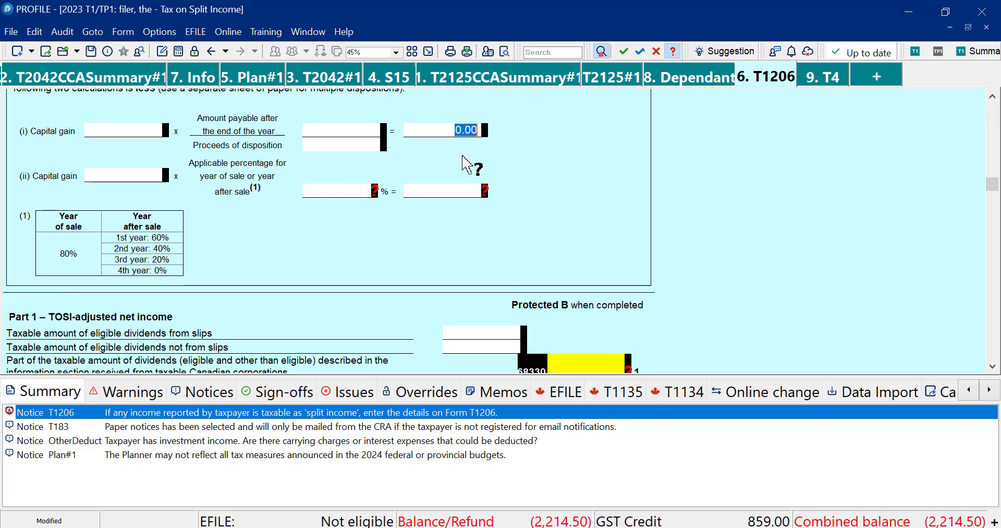
{"action": "left_click", "coordinate": [475, 184]}
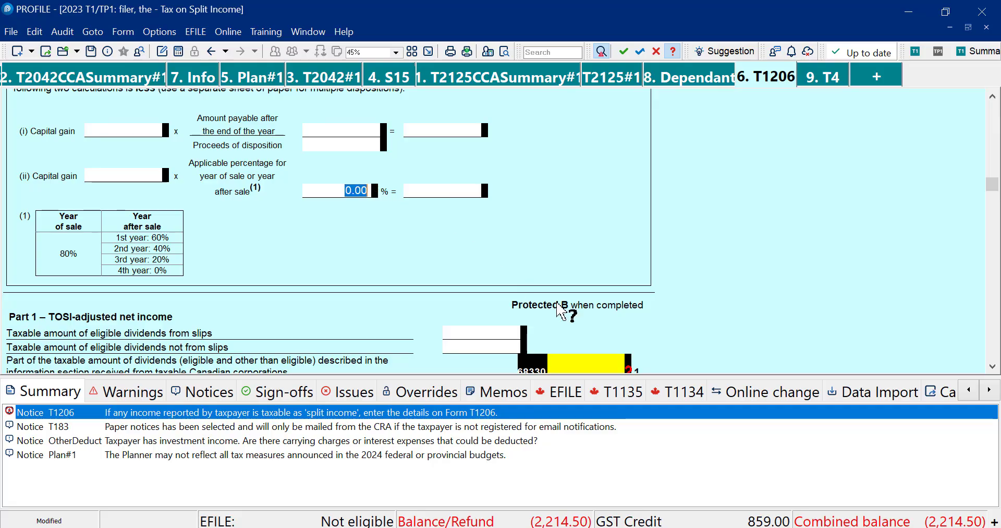
{"action": "left_click", "coordinate": [615, 360]}
Mark T1206 line 68330 with a preparer sign-off.
{"action": "right_click", "coordinate": [619, 190]}
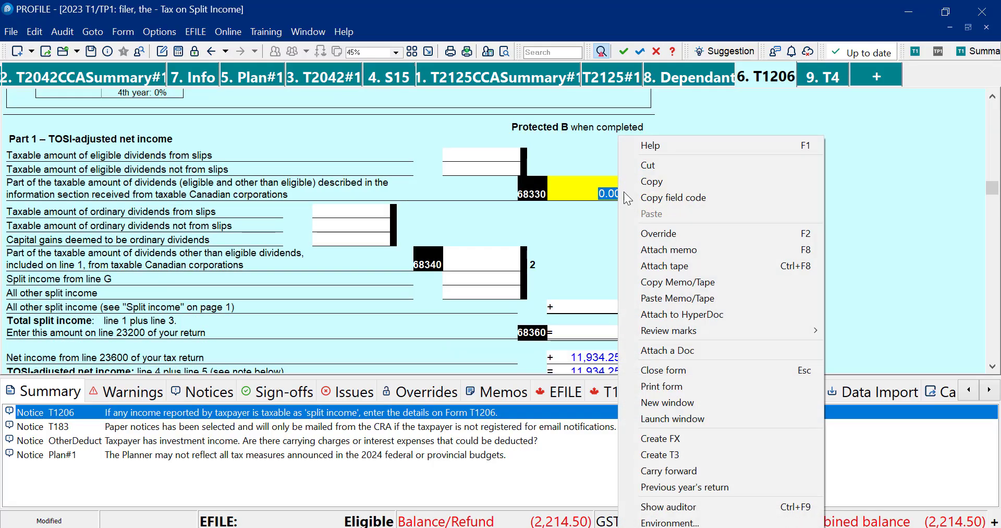
{"action": "mouse_move", "coordinate": [725, 326]}
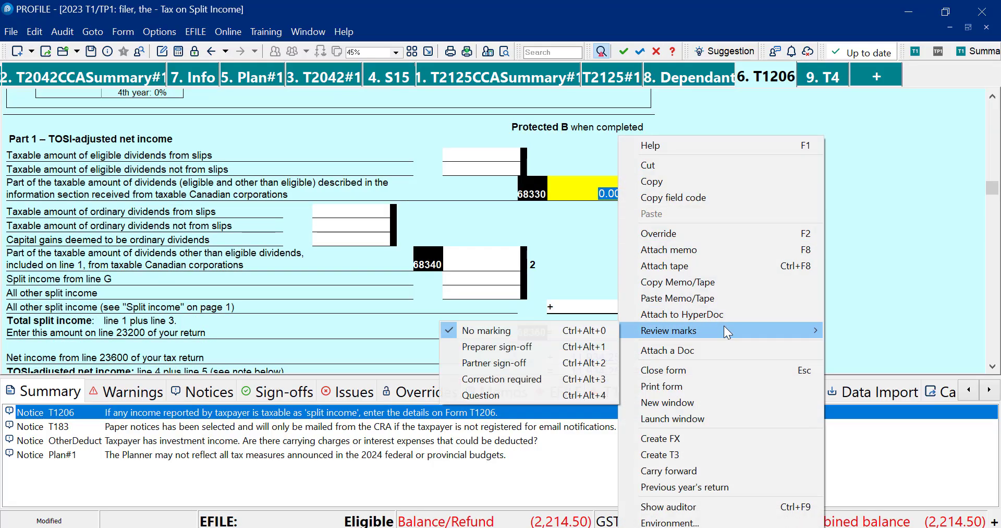
{"action": "left_click", "coordinate": [539, 347]}
Open Plan#1 from its tax planner notice in the summary and apply a preparer sign-off to it.
{"action": "left_click", "coordinate": [416, 441]}
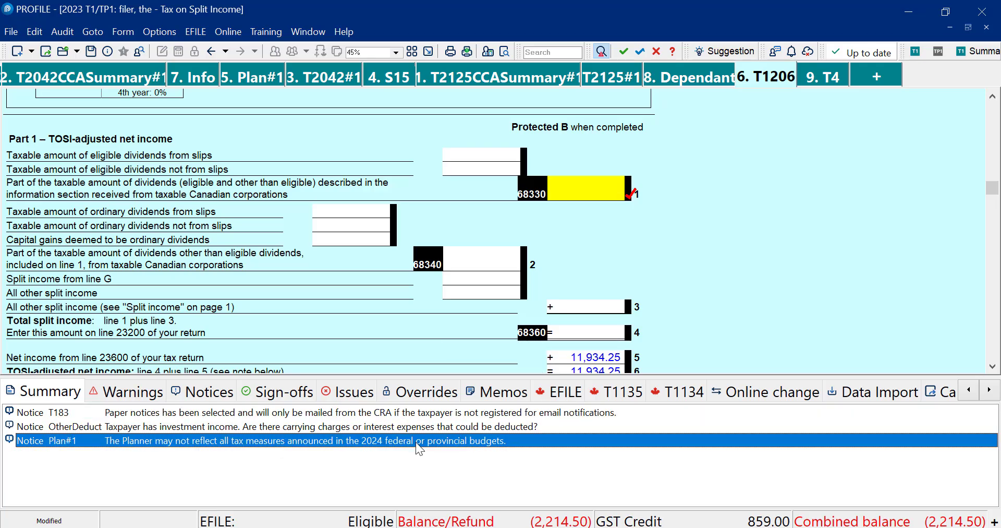
{"action": "double_click", "coordinate": [415, 443]}
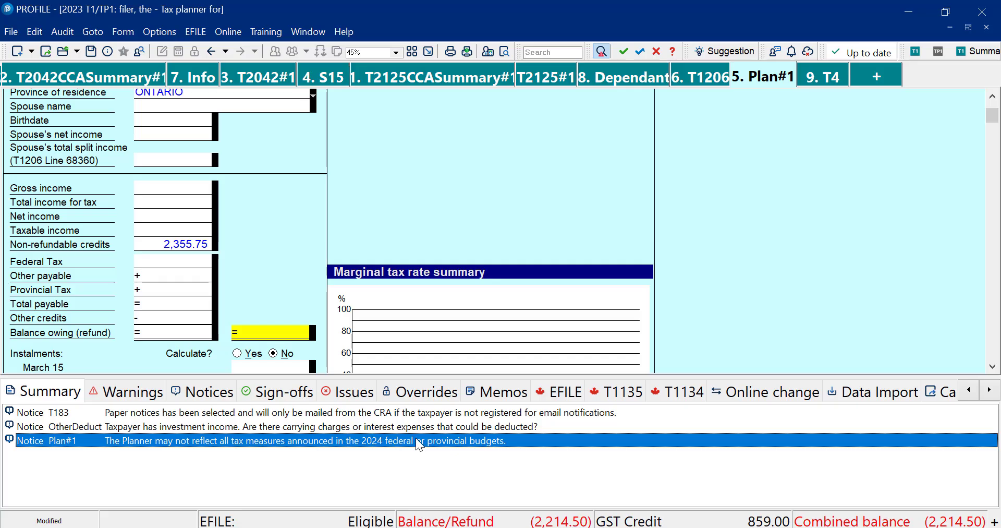
{"action": "right_click", "coordinate": [415, 437]}
{"action": "left_click", "coordinate": [494, 311]}
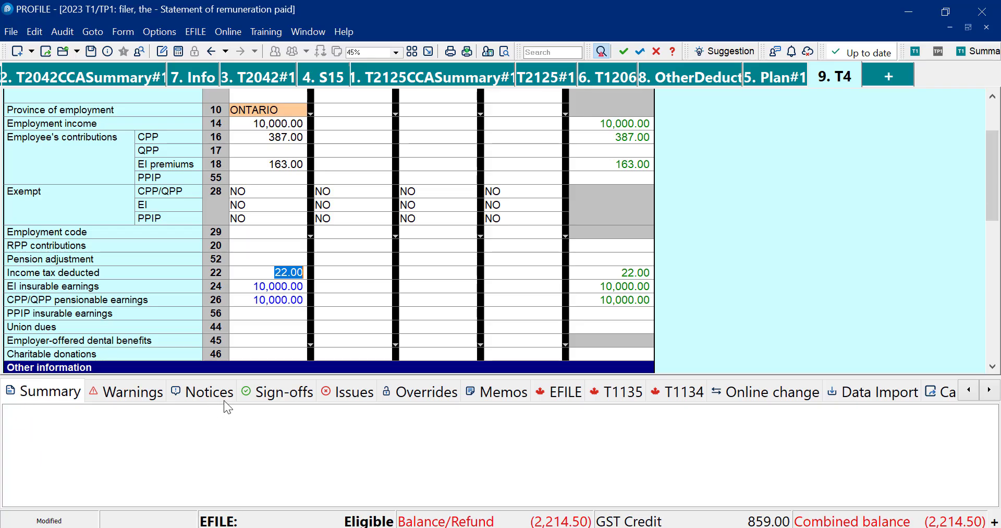
Open Schedule 15 from its line 68930 entry in the sign-offs list, check that field's review mark choices and return to the summary.
{"action": "left_click", "coordinate": [262, 401]}
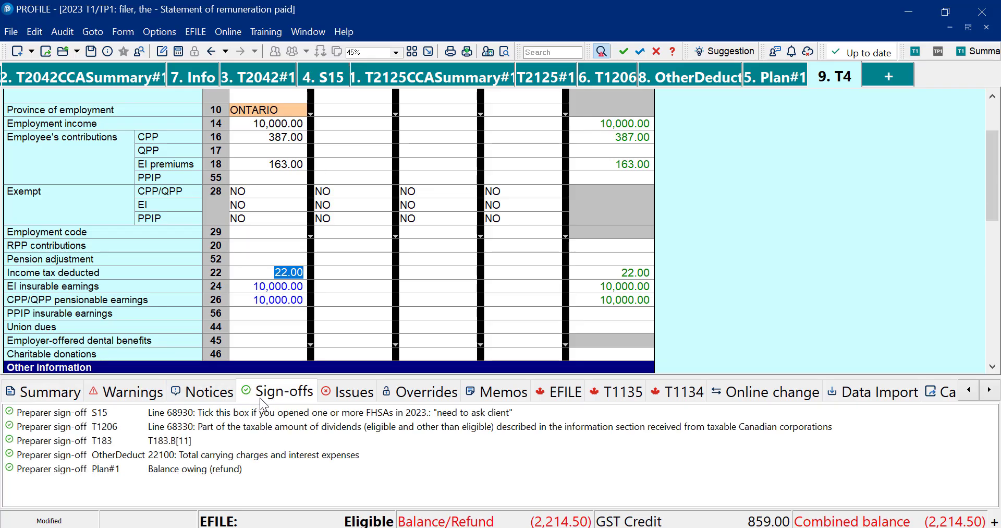
{"action": "left_click", "coordinate": [136, 408]}
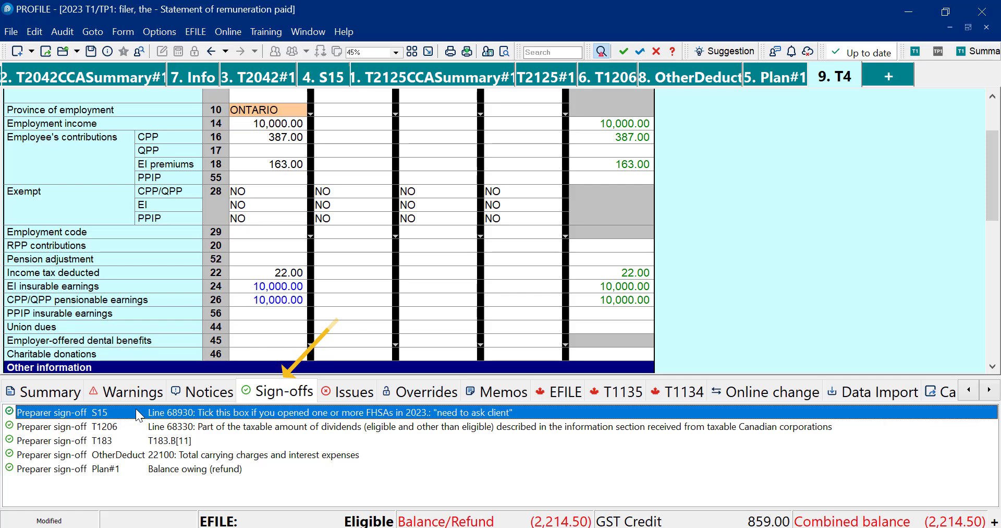
{"action": "right_click", "coordinate": [136, 409]}
{"action": "left_click", "coordinate": [113, 413]}
{"action": "double_click", "coordinate": [113, 413]}
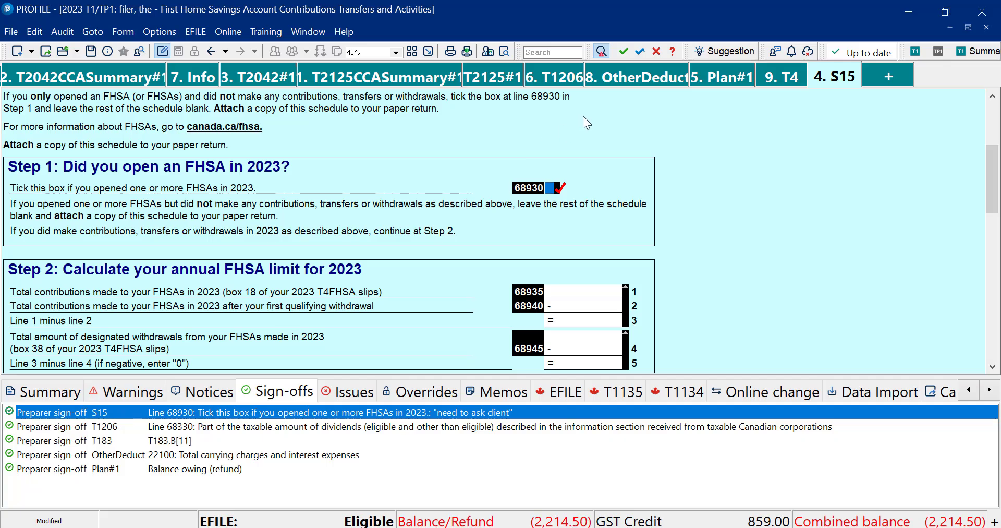
{"action": "right_click", "coordinate": [550, 191]}
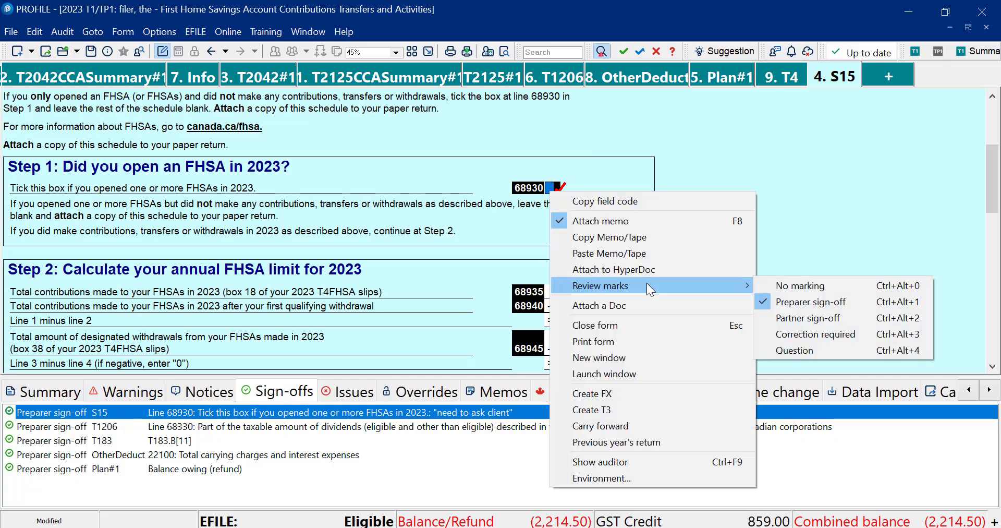
{"action": "left_click", "coordinate": [49, 399]}
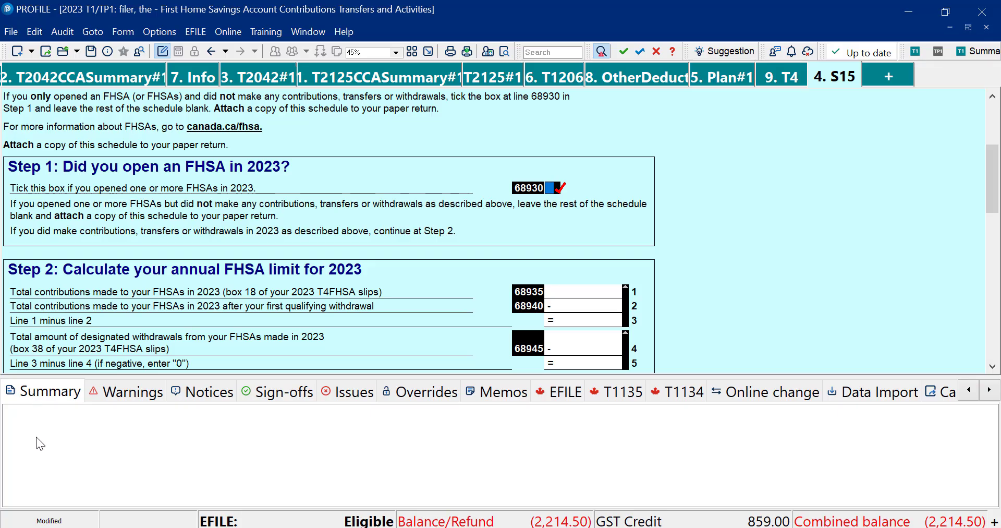
Turn off removing audit messages on preparer sign-off and on partner sign-off in the environment's audit options.
{"action": "left_click", "coordinate": [159, 32]}
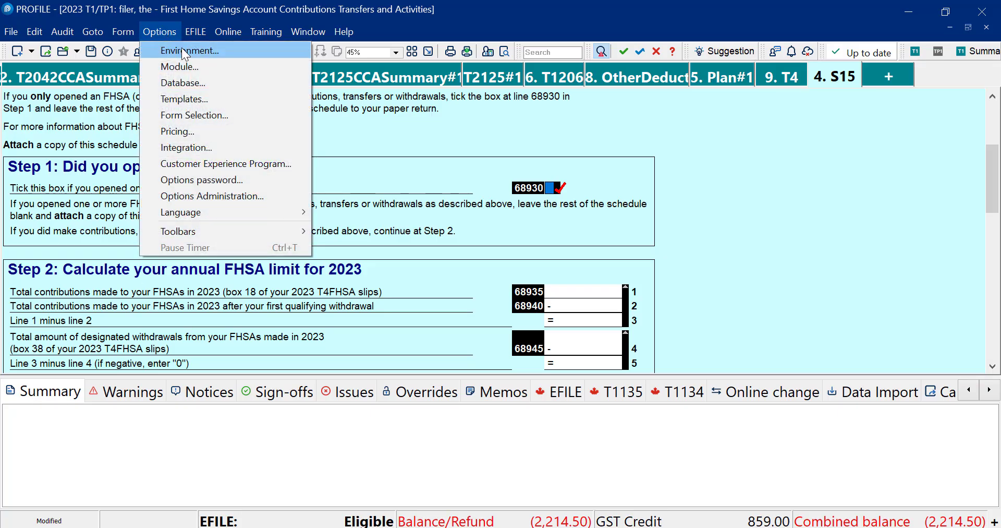
{"action": "left_click", "coordinate": [181, 50]}
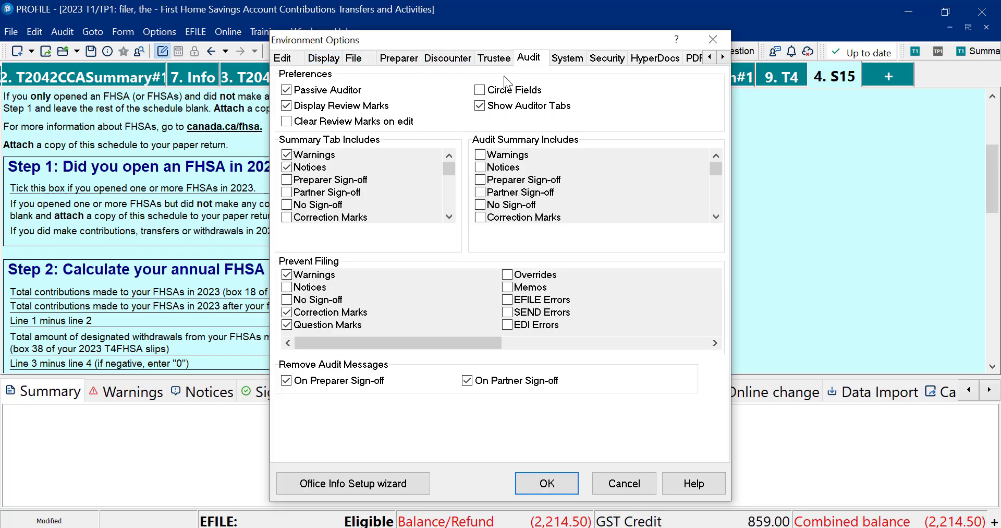
{"action": "left_click", "coordinate": [287, 381]}
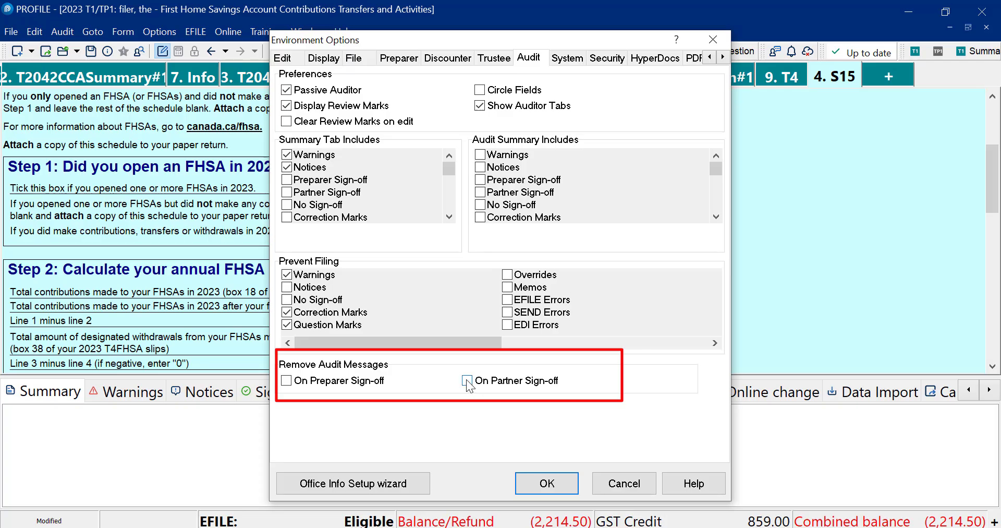
{"action": "left_click", "coordinate": [545, 482]}
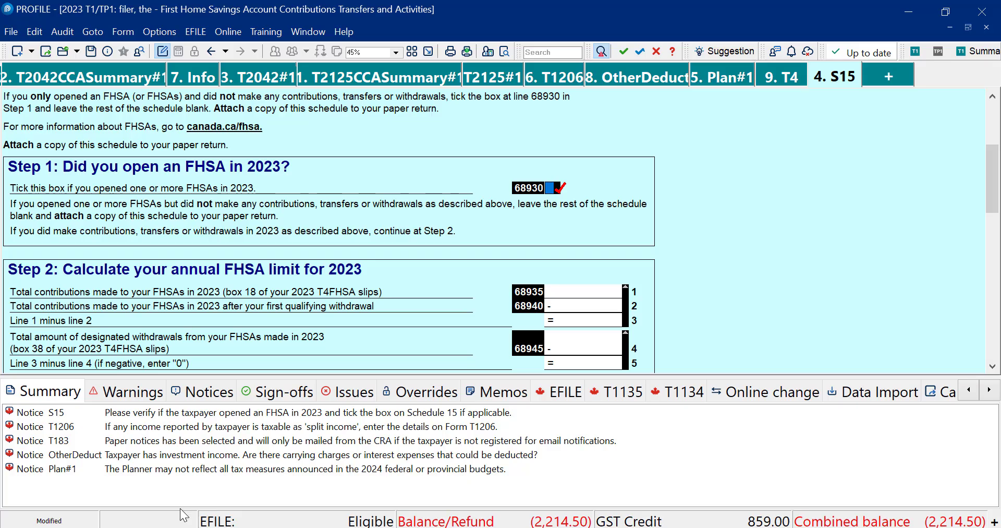
Turn on removing audit messages on preparer sign-off and on partner sign-off in the environment's audit options.
{"action": "left_click", "coordinate": [168, 34]}
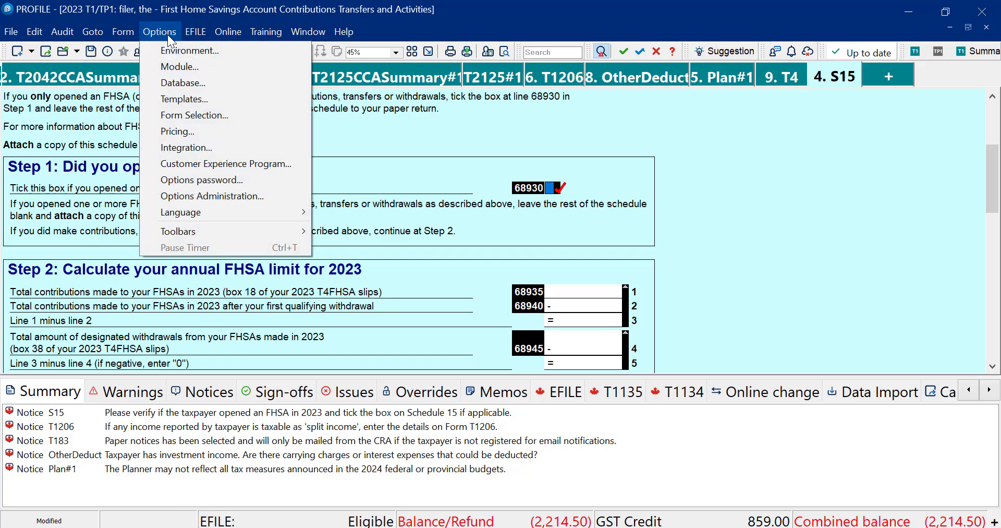
{"action": "left_click", "coordinate": [180, 50]}
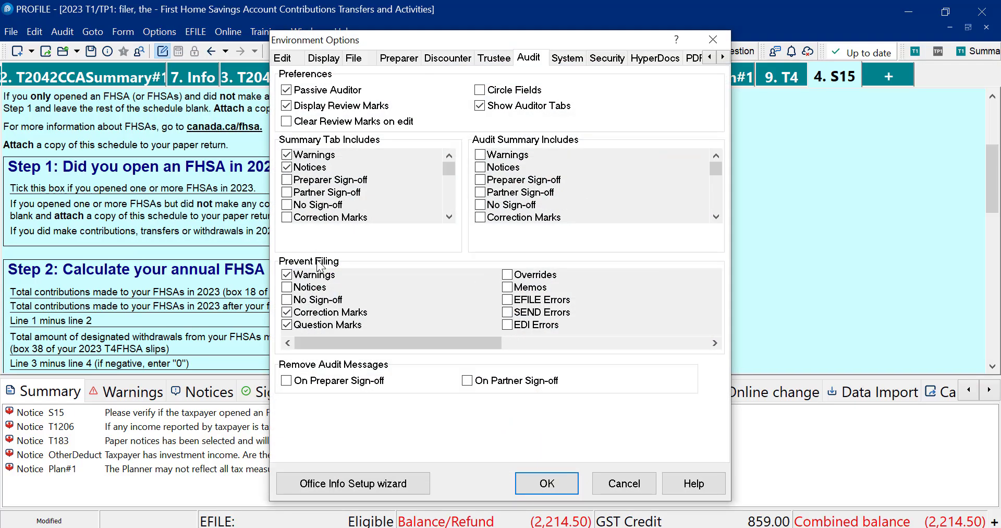
{"action": "left_click", "coordinate": [287, 380]}
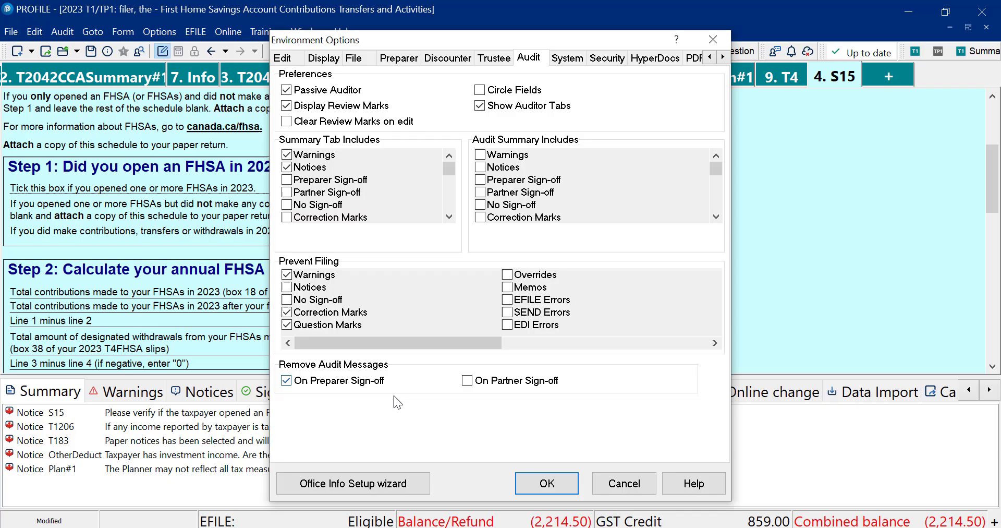
{"action": "left_click", "coordinate": [468, 380]}
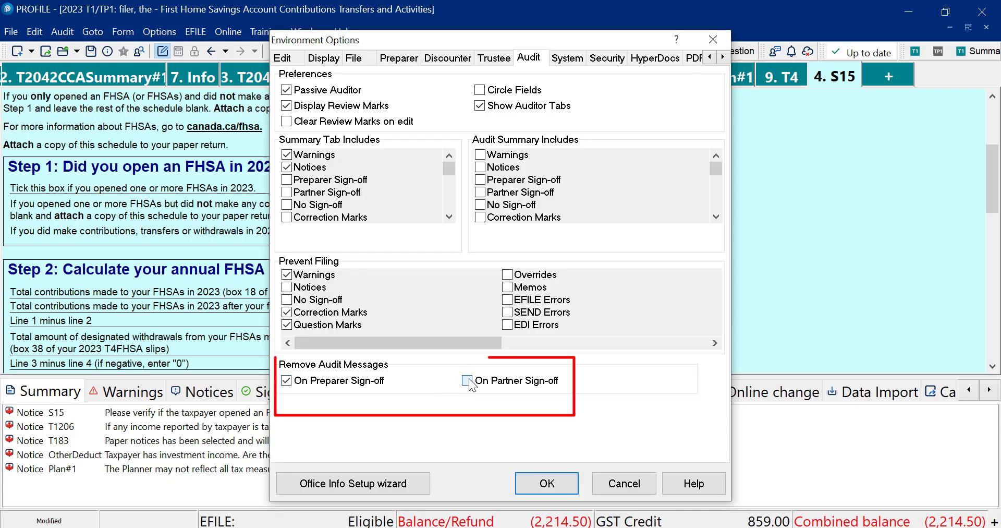
{"action": "left_click", "coordinate": [546, 484]}
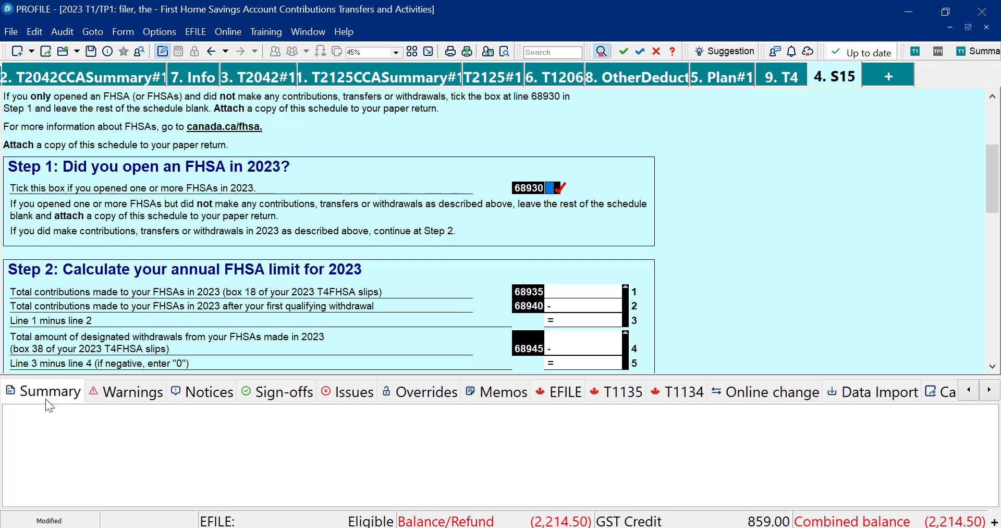
Examine the sign-offs list and the review marks on T1Summary and on the T1 jacket's Elections Canada, foreign property and organ donor questions.
{"action": "left_click", "coordinate": [277, 391]}
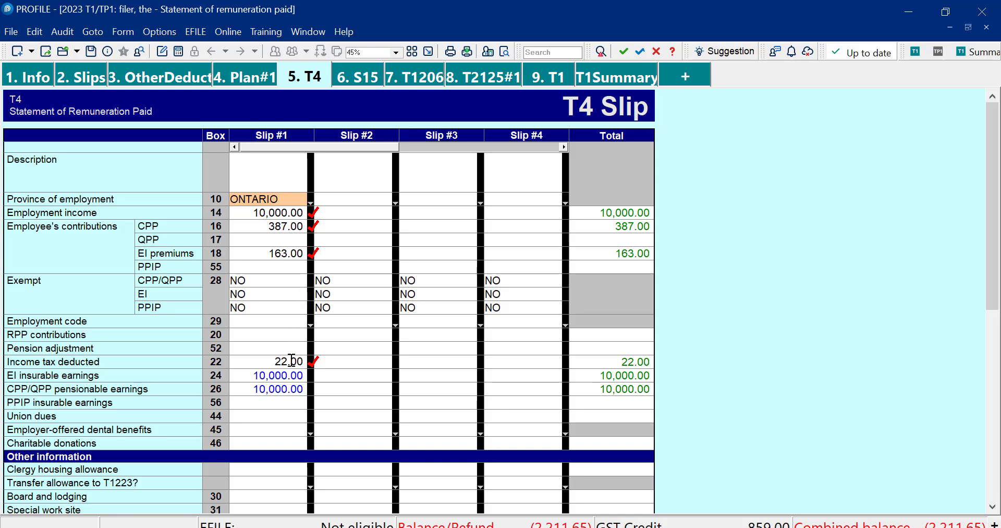
{"action": "left_click", "coordinate": [616, 76]}
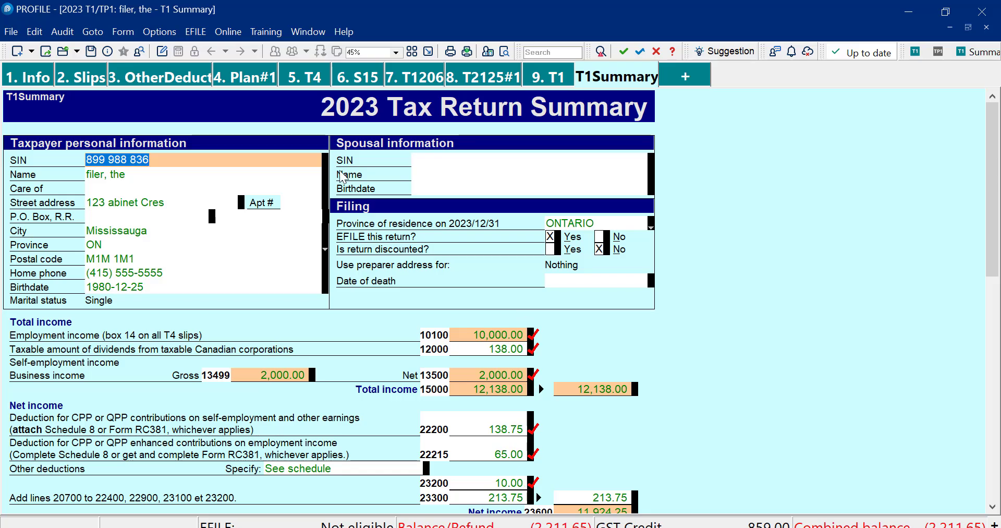
{"action": "left_click", "coordinate": [549, 76]}
{"action": "left_click_drag", "start_coordinate": [992, 409], "coordinate": [992, 175]}
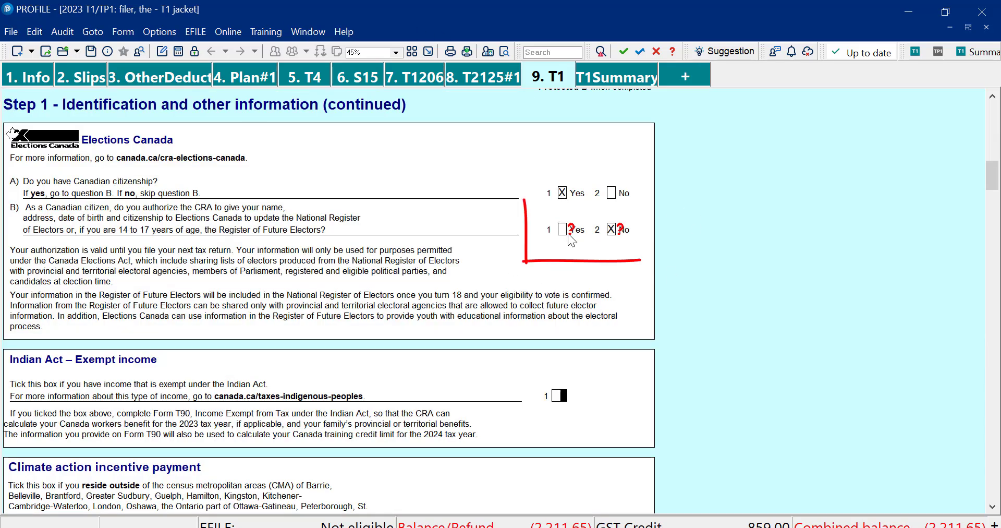
{"action": "left_click_drag", "start_coordinate": [996, 175], "coordinate": [990, 206]}
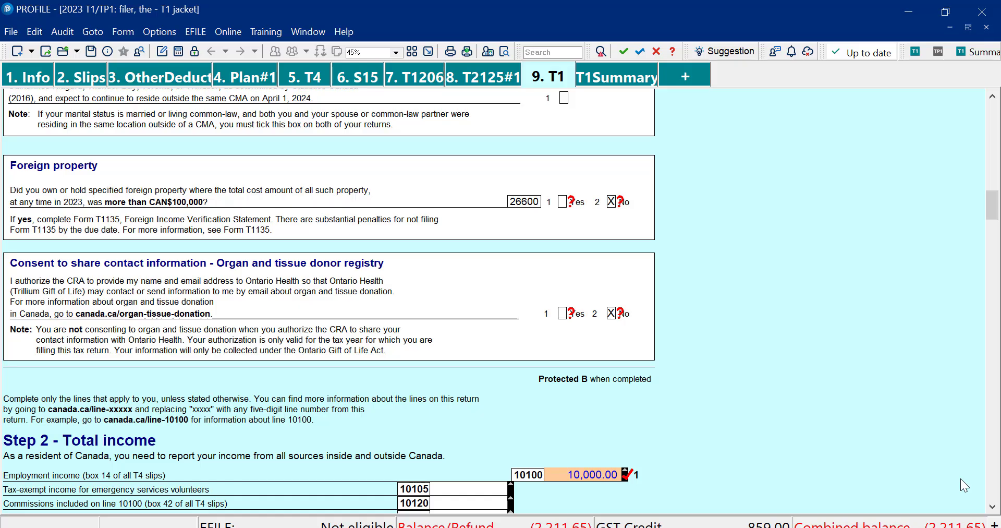
Start a print/email PDF job for the return despite the outstanding audit issues and clear all preselected forms.
{"action": "left_click", "coordinate": [19, 33]}
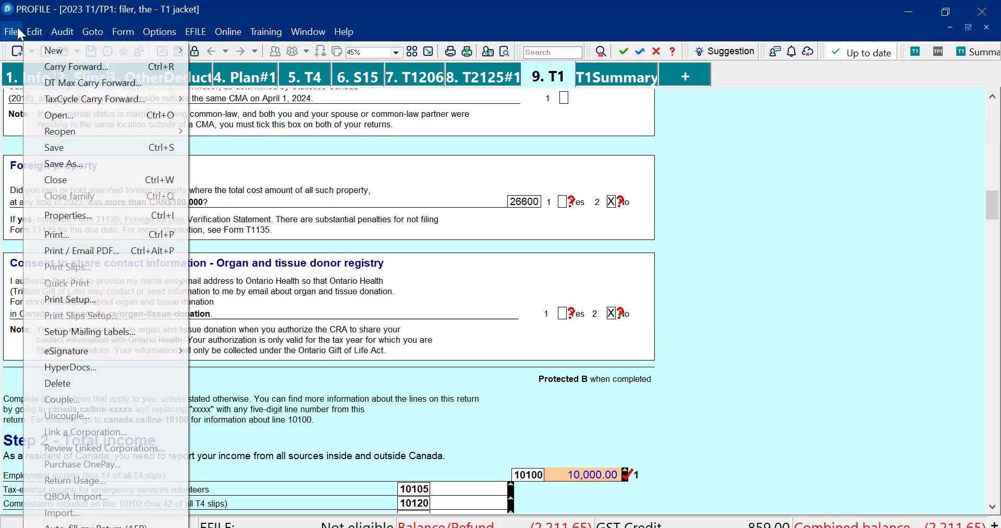
{"action": "left_click", "coordinate": [109, 245]}
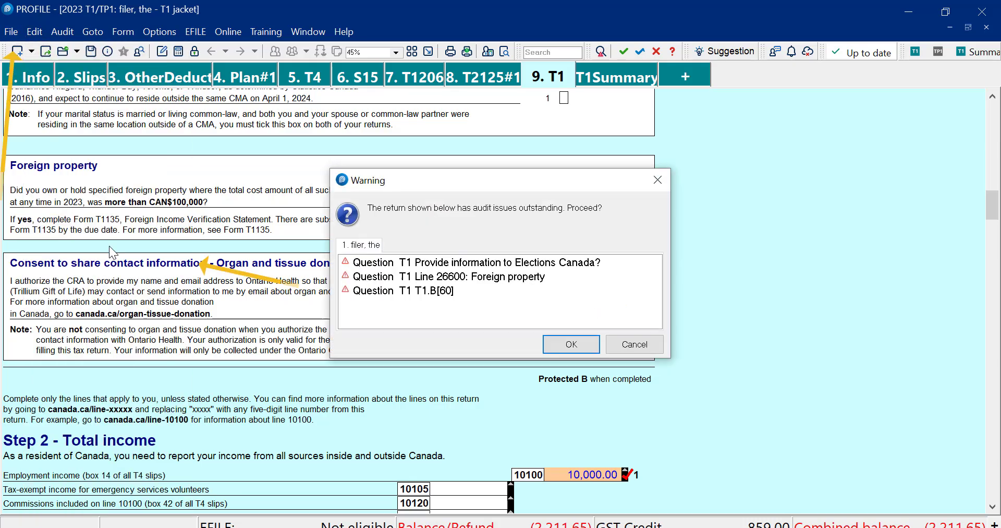
{"action": "left_click", "coordinate": [556, 346]}
{"action": "right_click", "coordinate": [511, 213]}
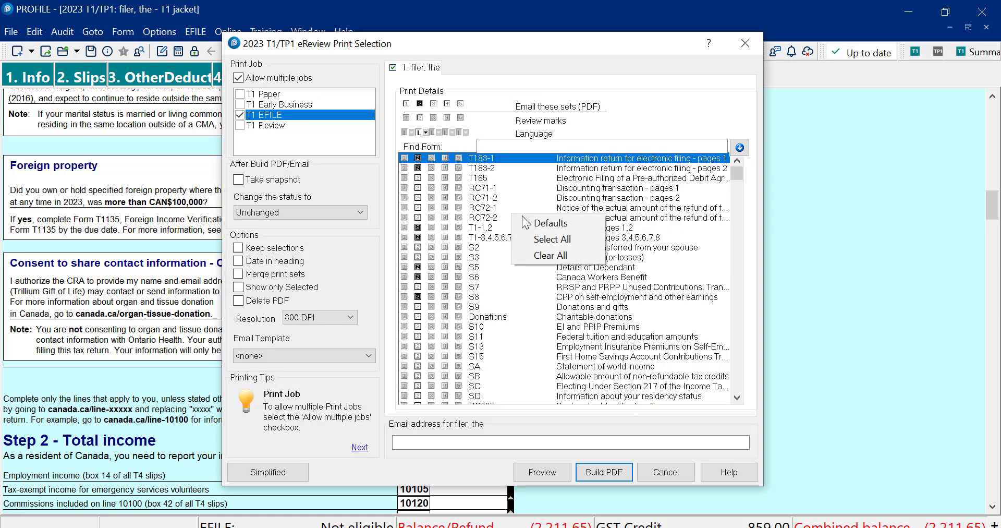
{"action": "left_click", "coordinate": [546, 255]}
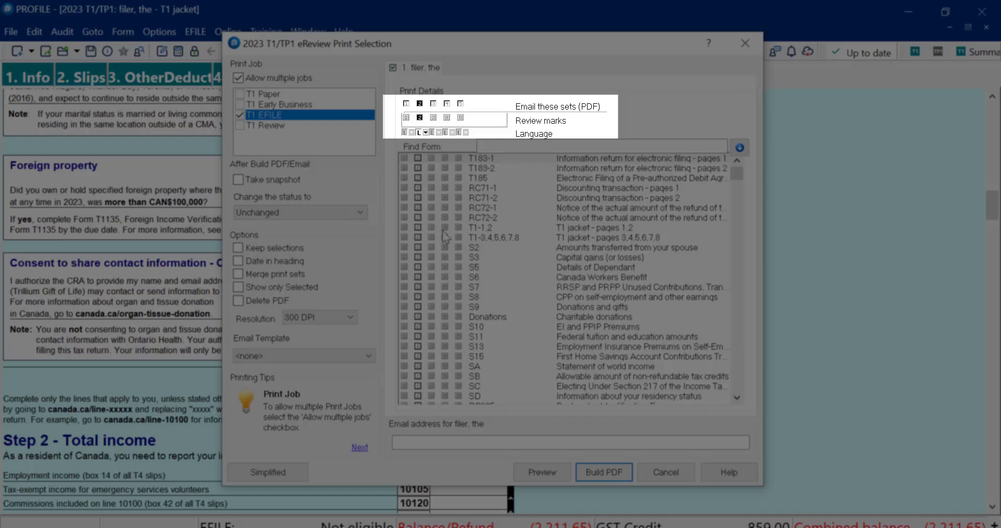
Include T1 jacket pages 1,2 and 3 to 8, T1Summary and T4 in the client set and preview the PDF.
{"action": "left_click", "coordinate": [418, 227]}
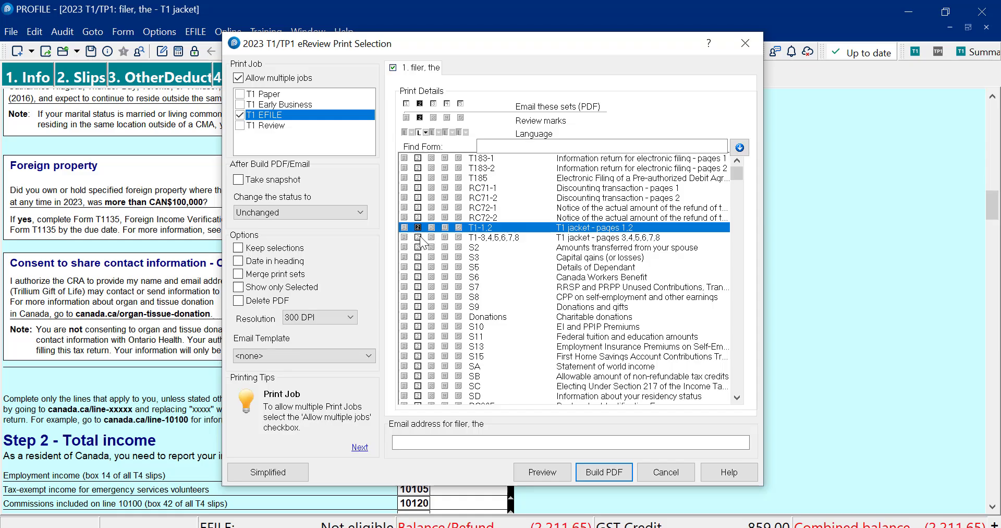
{"action": "left_click", "coordinate": [418, 237]}
{"action": "type", "text": "t4"}
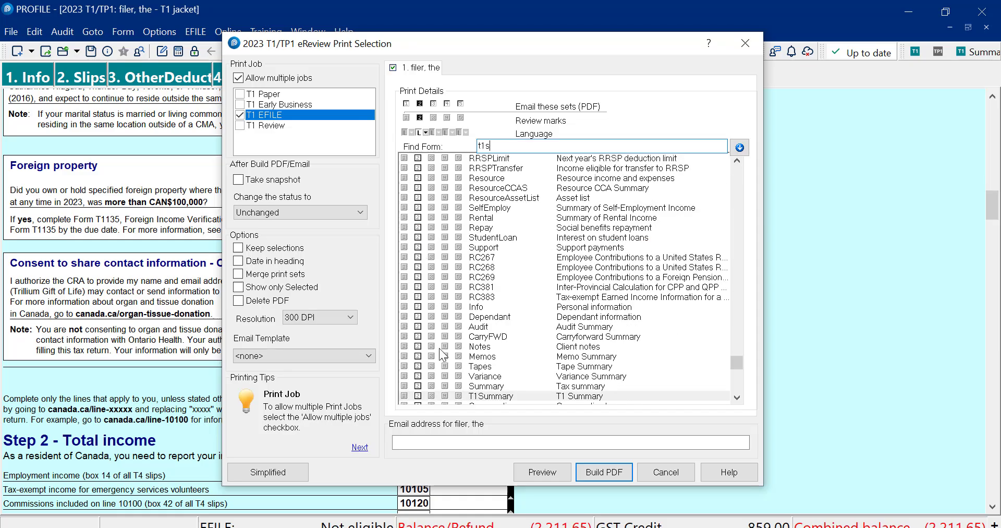
{"action": "left_click", "coordinate": [419, 157]}
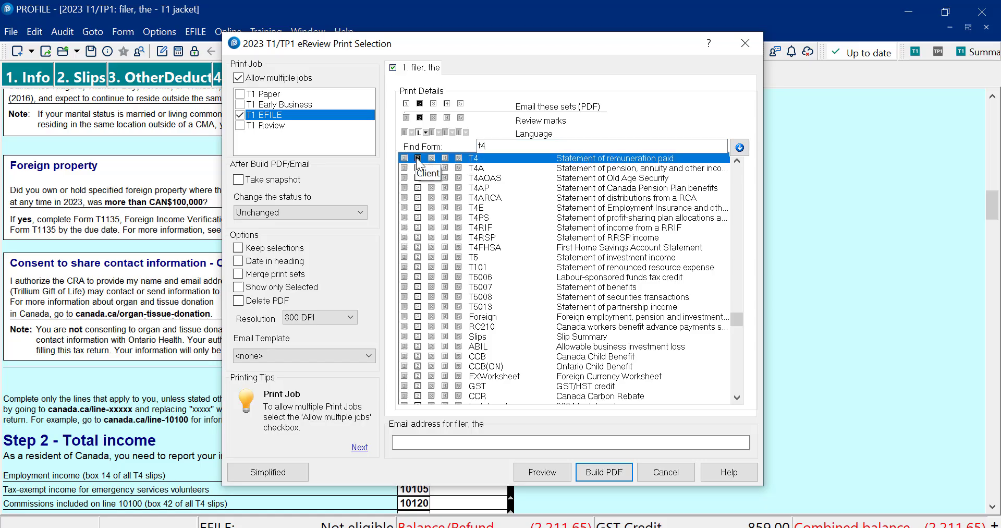
{"action": "left_click", "coordinate": [542, 472]}
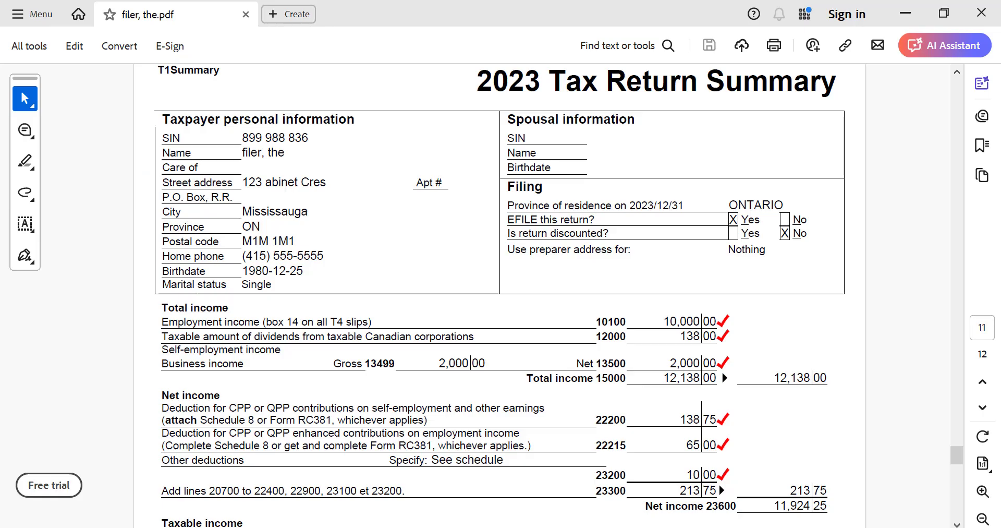
Examine the printed review marks in the PDF on the T1 page 2 questions, the Part B federal non-refundable tax credits and the T4 slip.
{"action": "left_click_drag", "start_coordinate": [957, 455], "coordinate": [960, 87]}
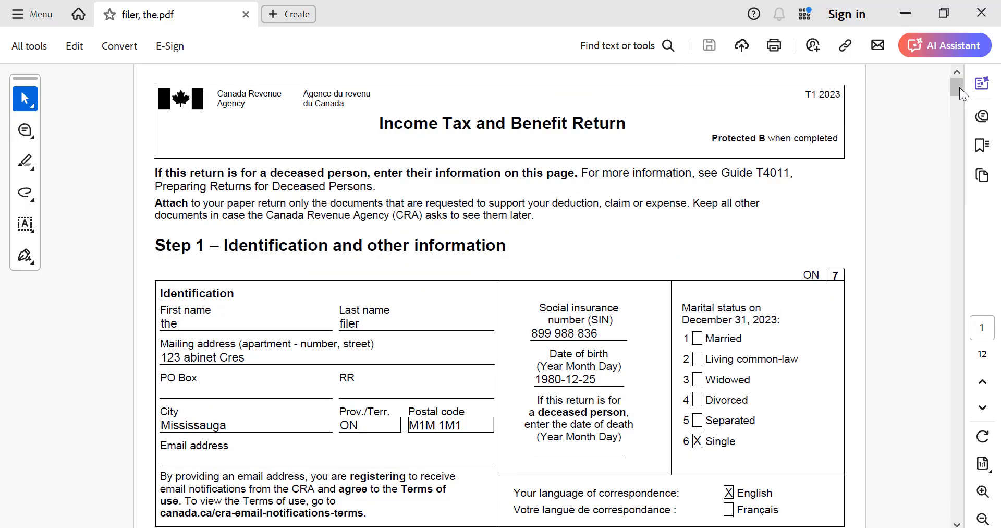
{"action": "left_click", "coordinate": [957, 525]}
{"action": "left_click", "coordinate": [957, 525]}
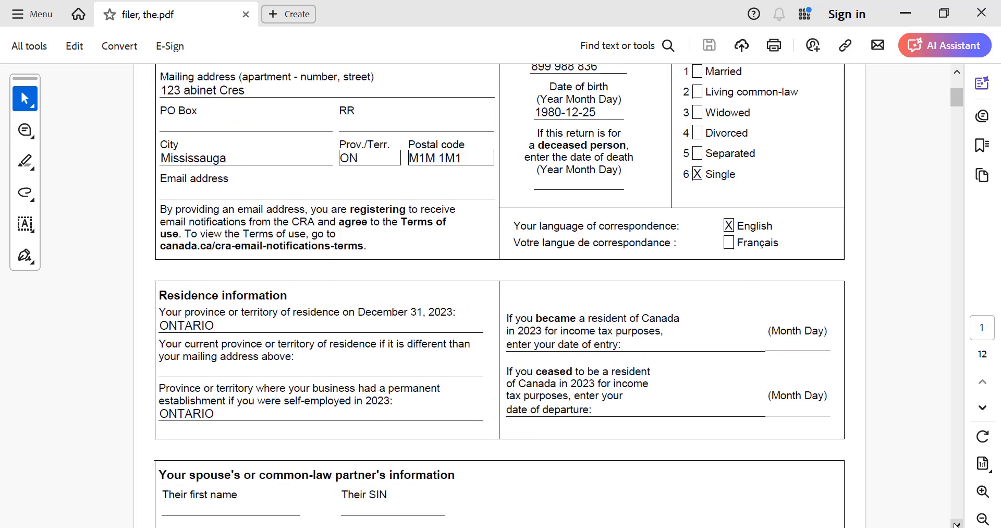
{"action": "scroll", "coordinate": [678, 245], "scroll_direction": "down", "scroll_amount": 4}
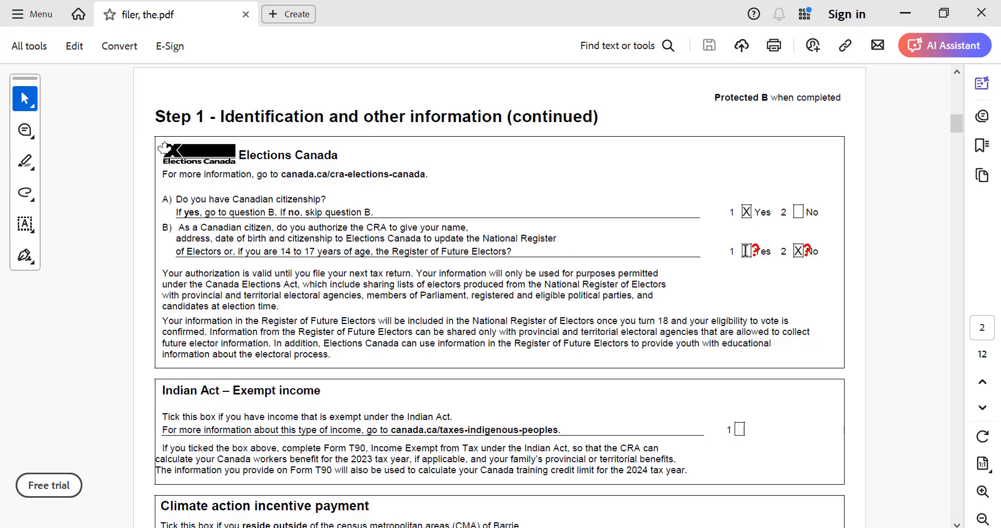
{"action": "left_click", "coordinate": [956, 524]}
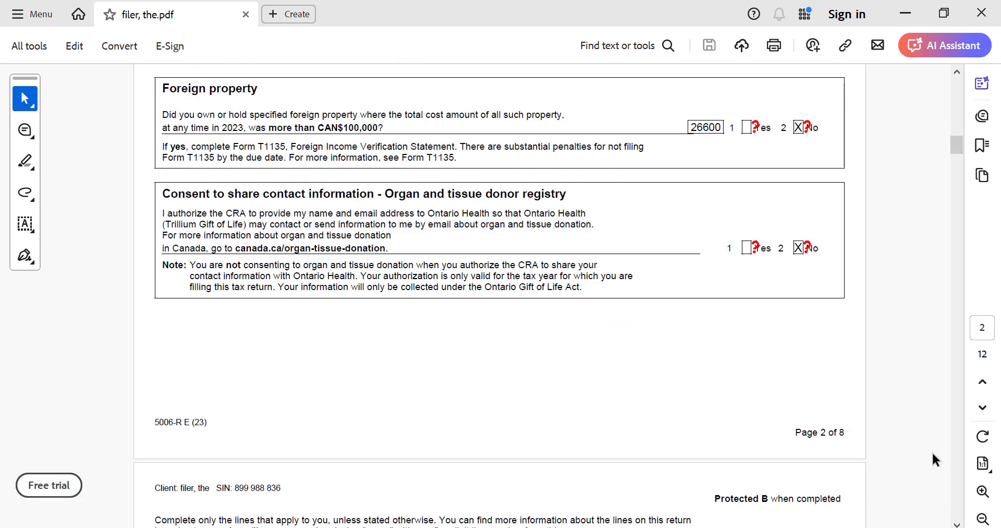
{"action": "left_click", "coordinate": [960, 477]}
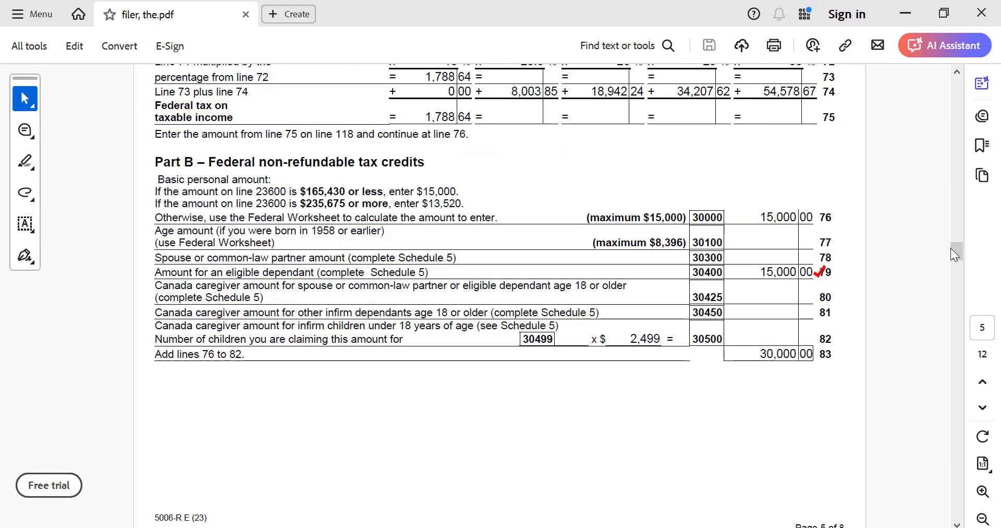
{"action": "left_click_drag", "start_coordinate": [952, 248], "coordinate": [958, 380]}
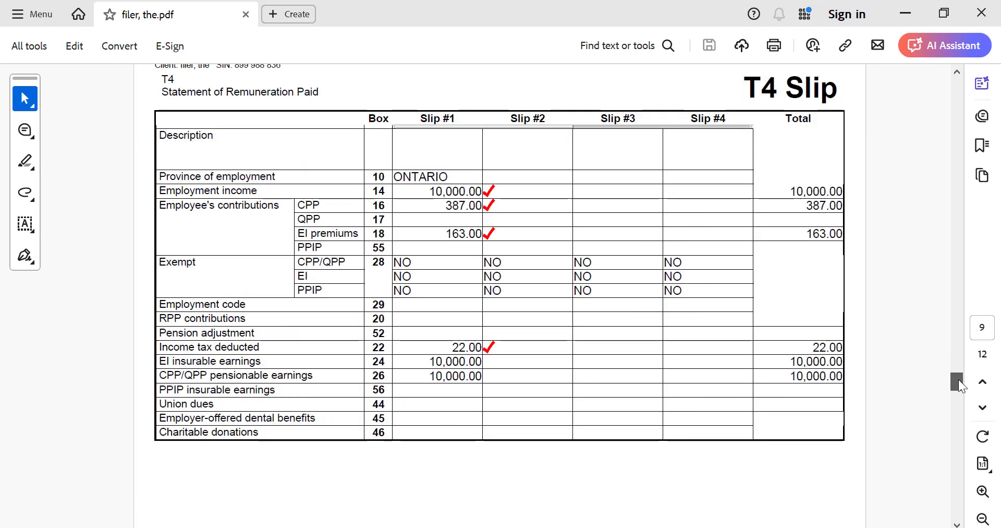